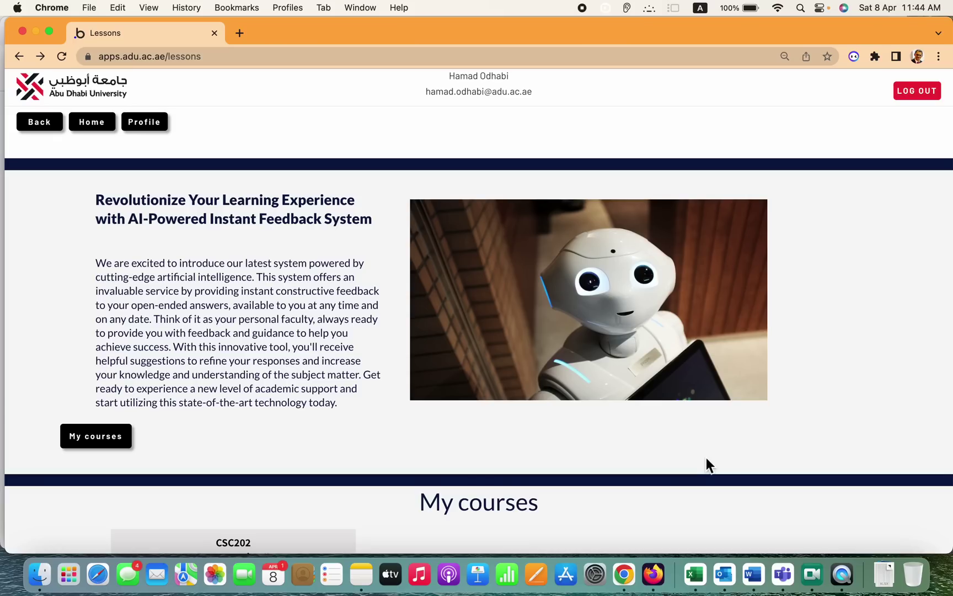
Scroll the Lessons page down to the CSC202 Programming II card under My courses.
{"action": "scroll", "coordinate": [706, 465], "scroll_direction": "down", "scroll_amount": 5}
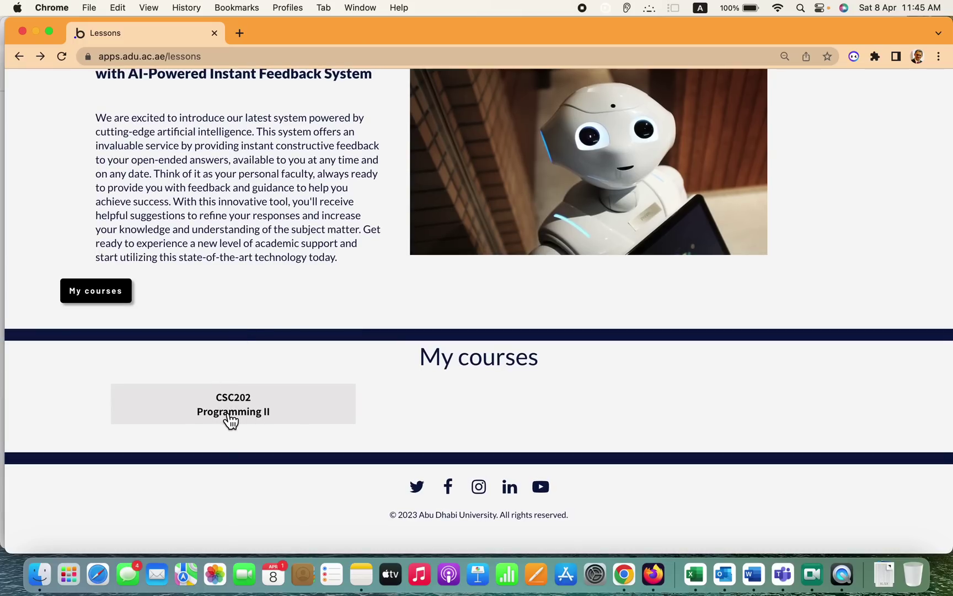
Create and save a new lesson titled 'Testing GPT4' inside CSC202 Programming II.
{"action": "left_click", "coordinate": [229, 418]}
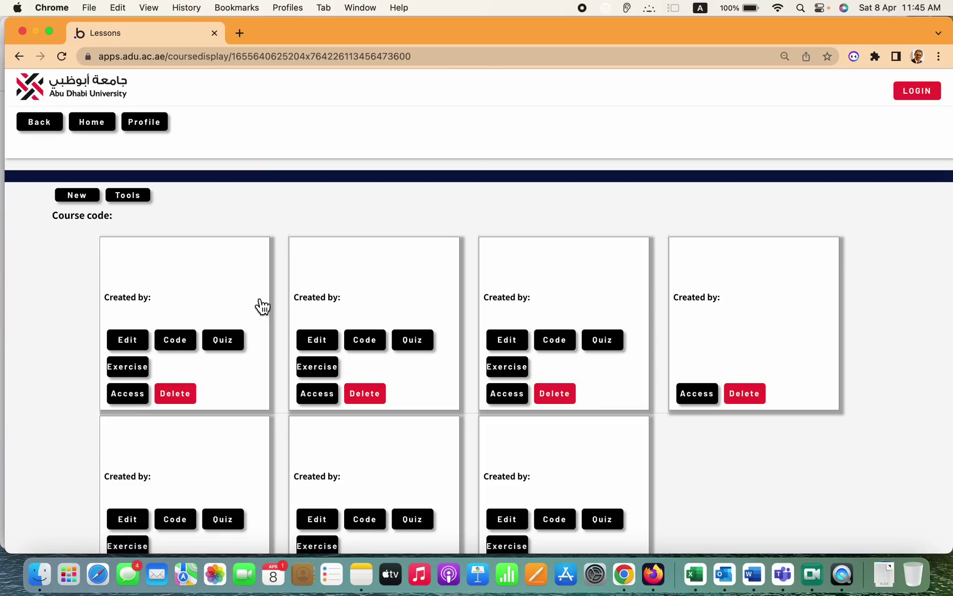
{"action": "scroll", "coordinate": [266, 347], "scroll_direction": "down", "scroll_amount": 1}
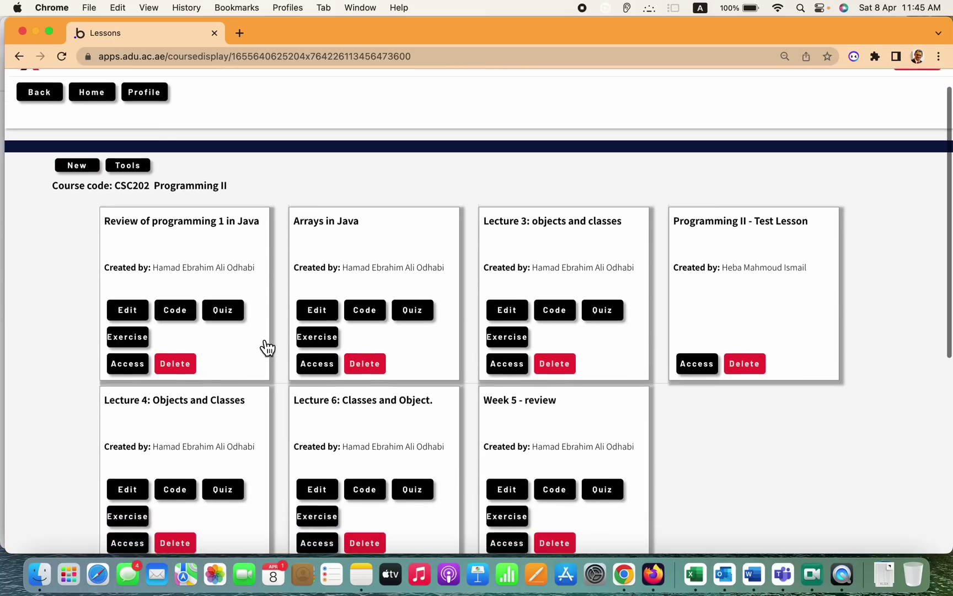
{"action": "left_click", "coordinate": [87, 176]}
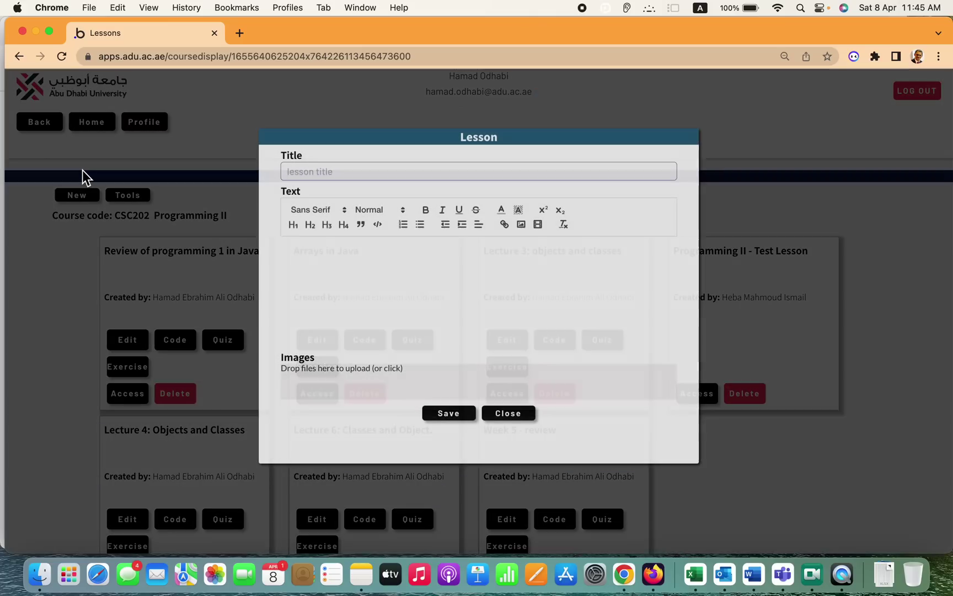
{"action": "left_click", "coordinate": [338, 171]}
{"action": "type", "text": "Testing GPT4"}
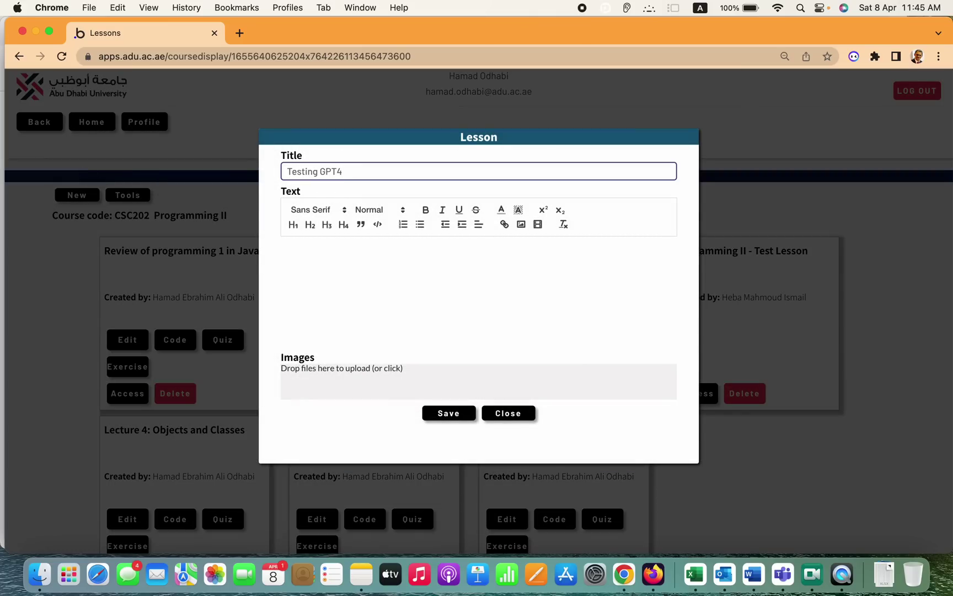
{"action": "left_click", "coordinate": [348, 281]}
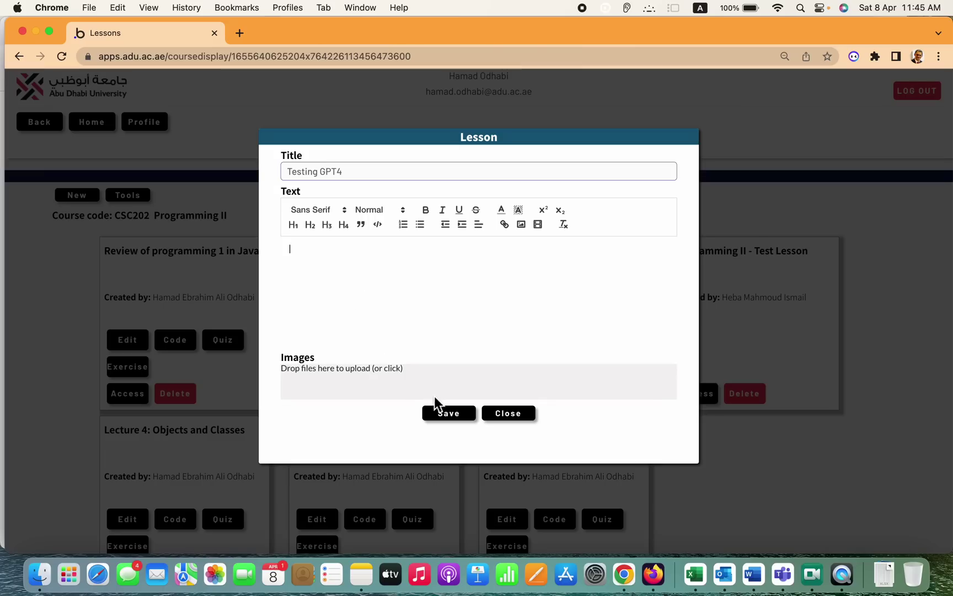
{"action": "left_click", "coordinate": [444, 414]}
Open the Testing GPT4 lesson's exercise Lab dialog and start a new question.
{"action": "scroll", "coordinate": [517, 456], "scroll_direction": "down", "scroll_amount": 1}
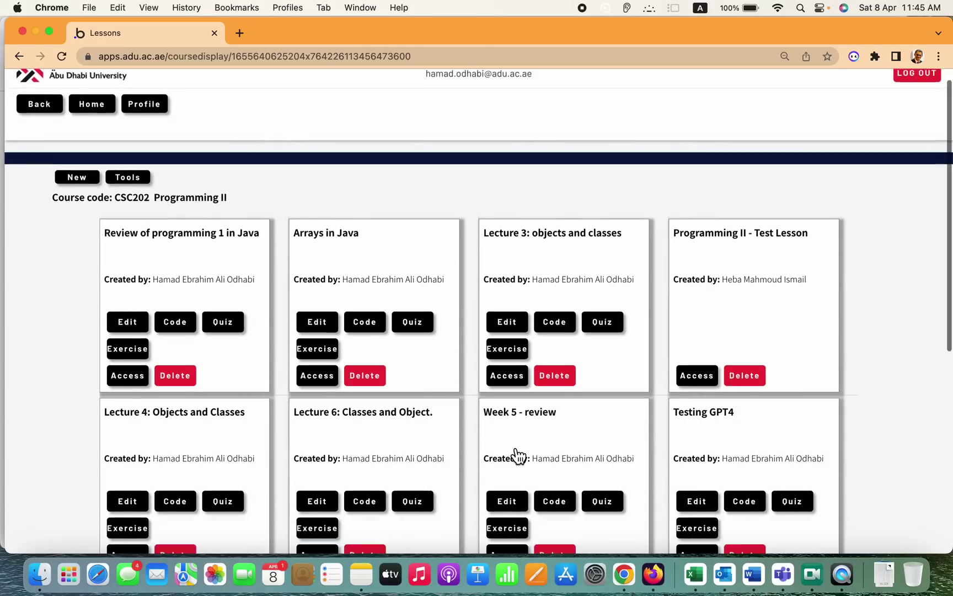
{"action": "scroll", "coordinate": [517, 456], "scroll_direction": "down", "scroll_amount": 5}
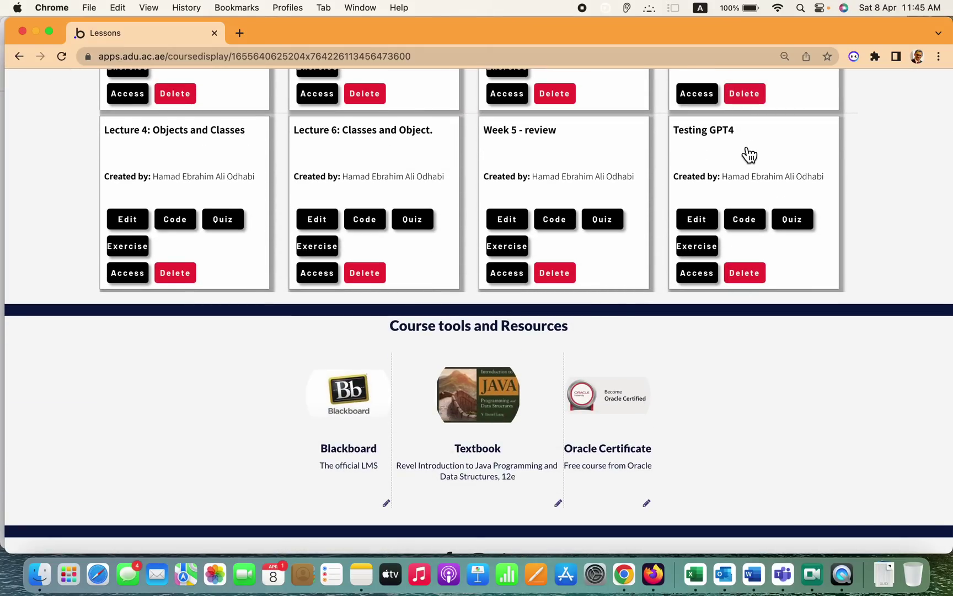
{"action": "scroll", "coordinate": [749, 155], "scroll_direction": "up", "scroll_amount": 2}
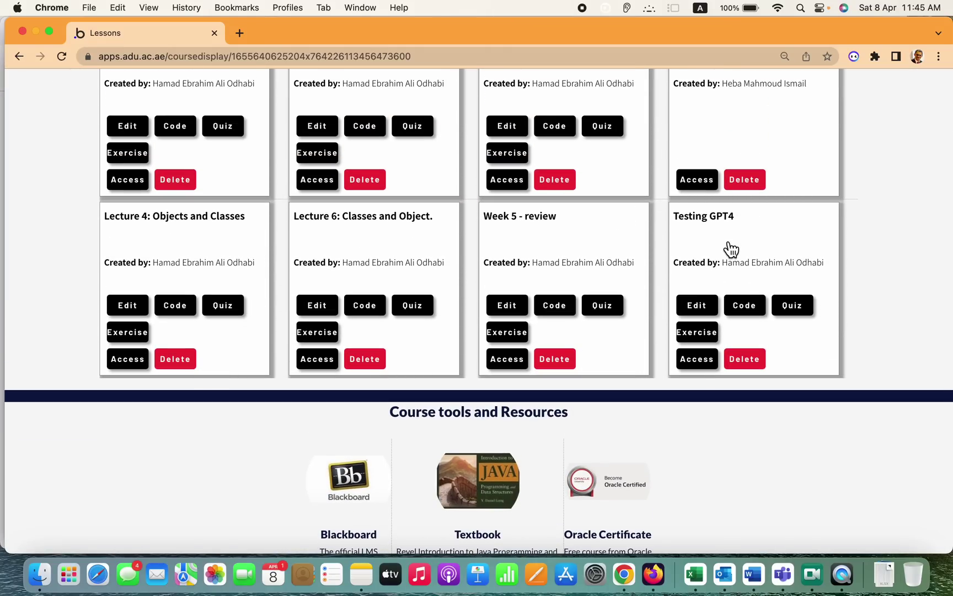
{"action": "left_click", "coordinate": [698, 330]}
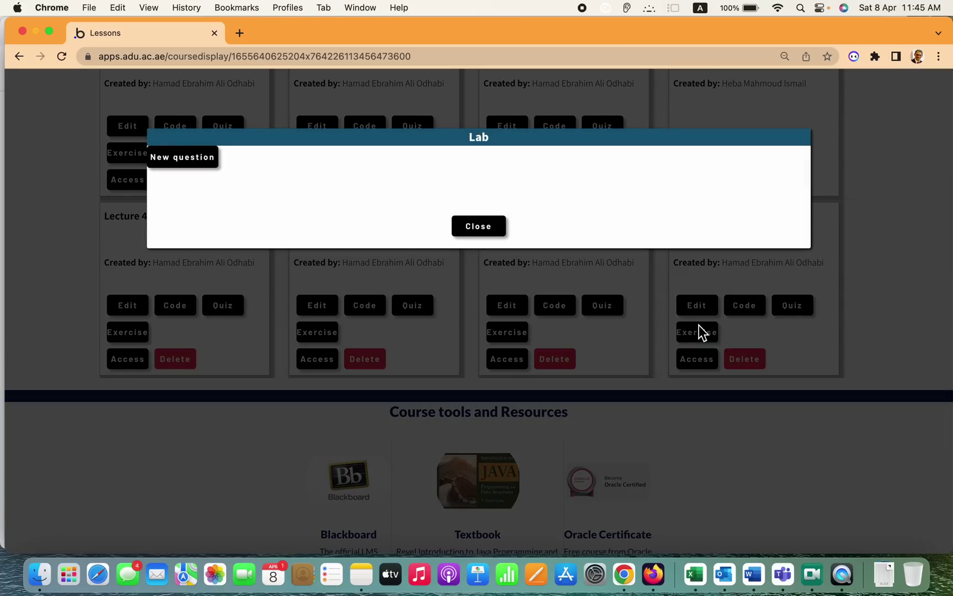
{"action": "left_click", "coordinate": [195, 157]}
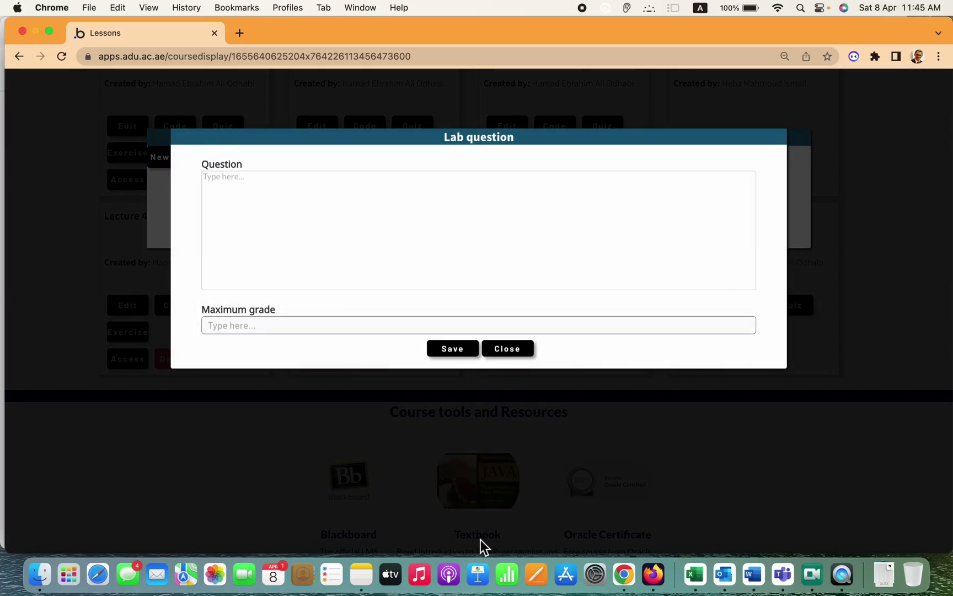
Select the Q1 Java bank account class question text in Notes.
{"action": "left_click", "coordinate": [362, 574]}
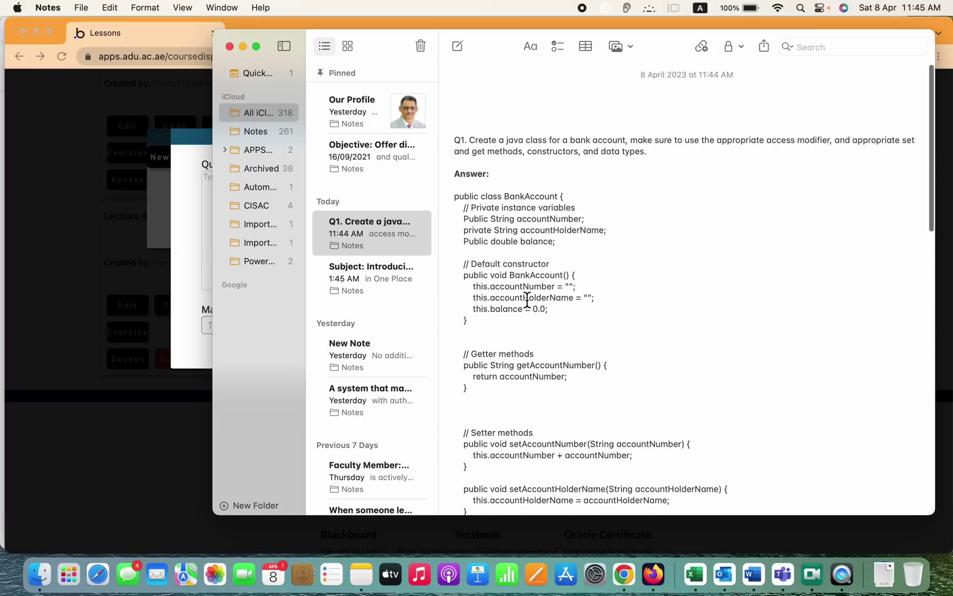
{"action": "left_click_drag", "start_coordinate": [470, 141], "coordinate": [666, 159]}
{"action": "key", "text": "super+c"}
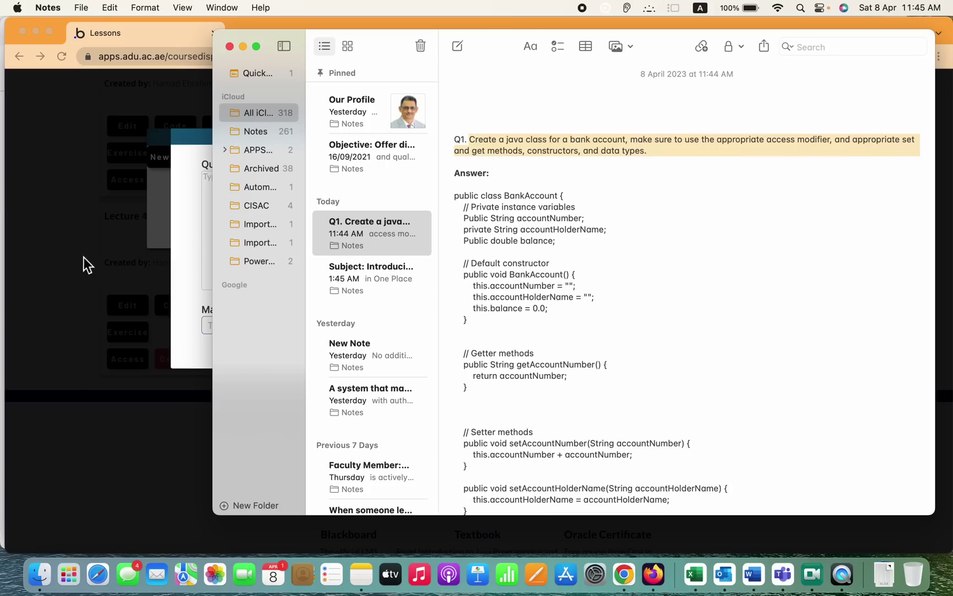
Paste the Q1 bank account question into the lab form and save it with maximum grade 10.
{"action": "left_click", "coordinate": [181, 229]}
{"action": "left_click", "coordinate": [241, 209]}
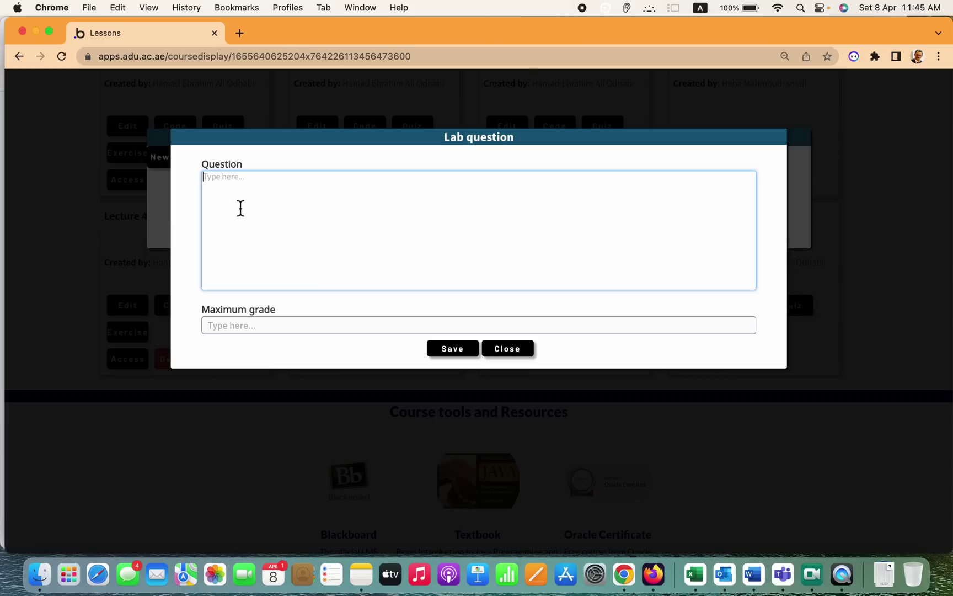
{"action": "key", "text": "super+v"}
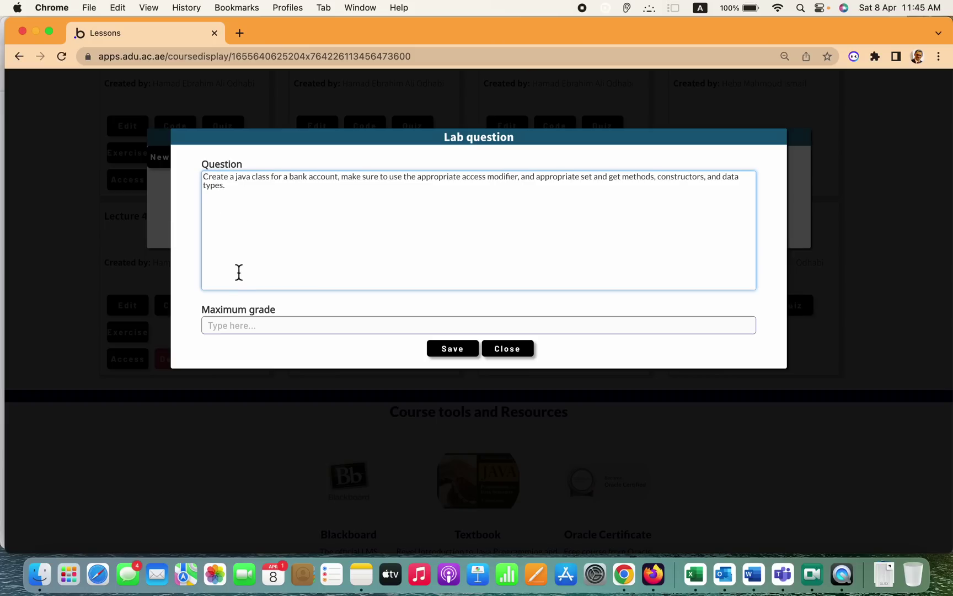
{"action": "left_click", "coordinate": [231, 325]}
{"action": "type", "text": "10"}
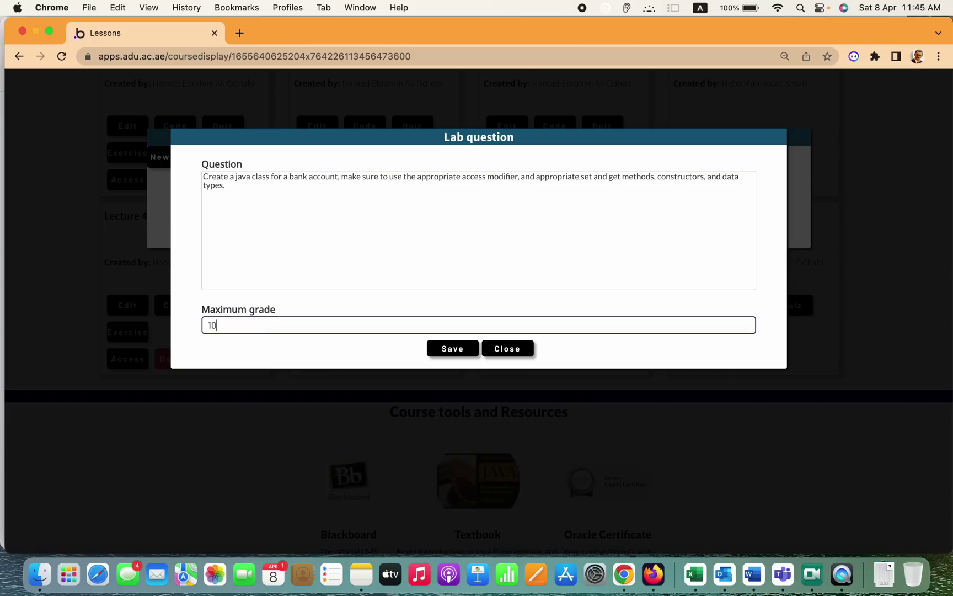
{"action": "left_click", "coordinate": [444, 349]}
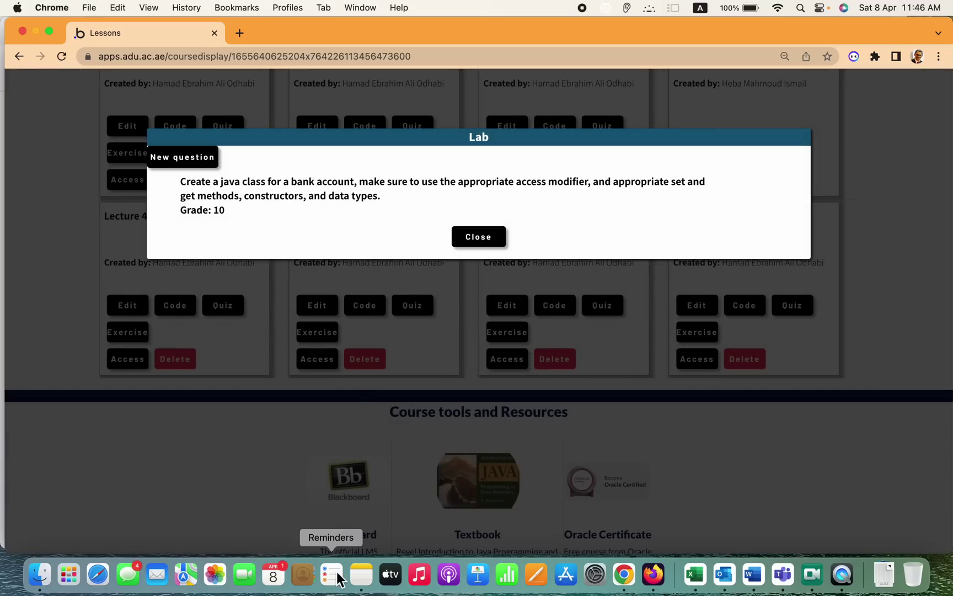
Copy the Q2 question on key factors for starting a new business from Notes.
{"action": "left_click", "coordinate": [361, 574]}
{"action": "scroll", "coordinate": [424, 373], "scroll_direction": "up", "scroll_amount": 5}
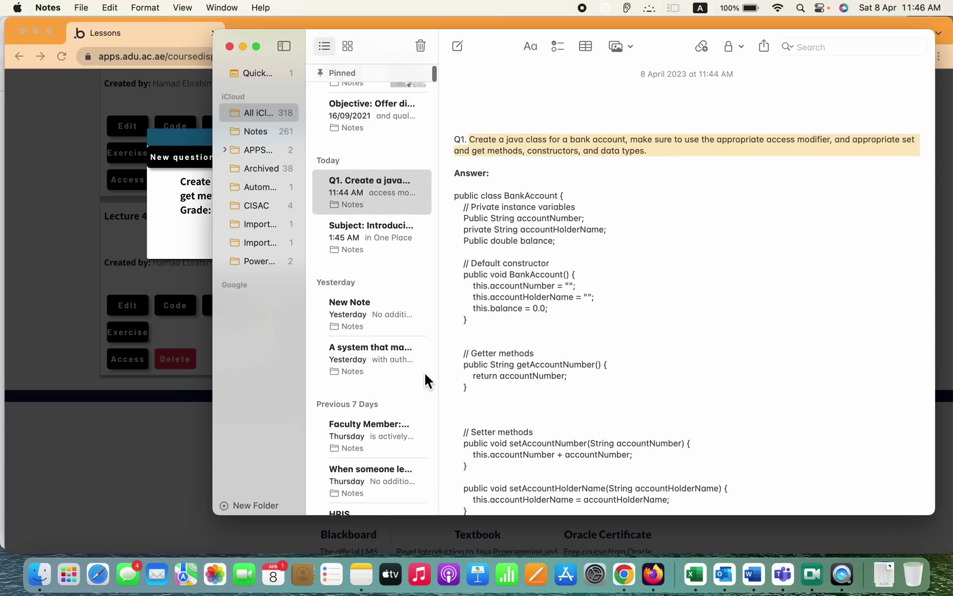
{"action": "scroll", "coordinate": [546, 384], "scroll_direction": "down", "scroll_amount": 10}
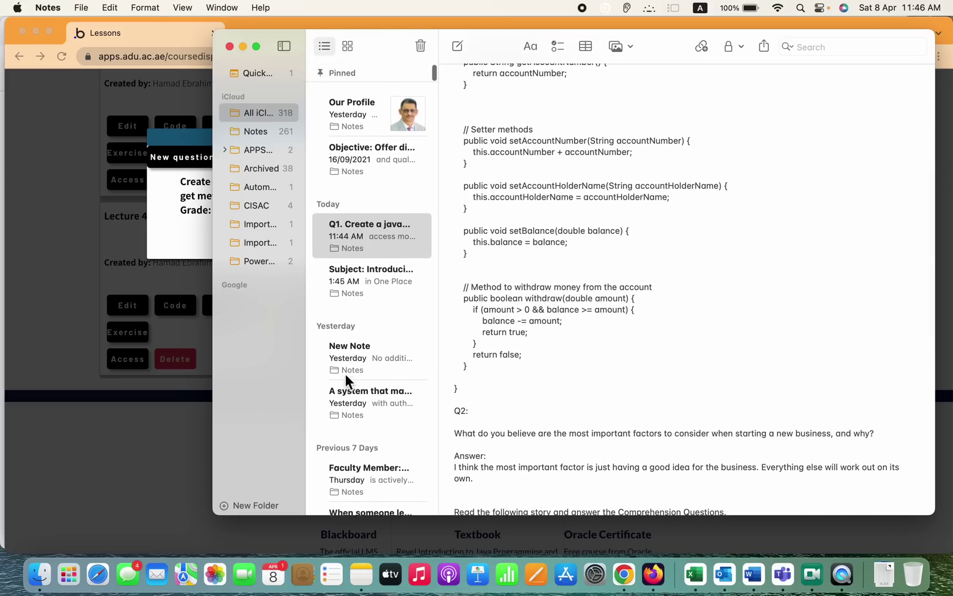
{"action": "left_click_drag", "start_coordinate": [456, 434], "coordinate": [882, 439]}
{"action": "key", "text": "super+c"}
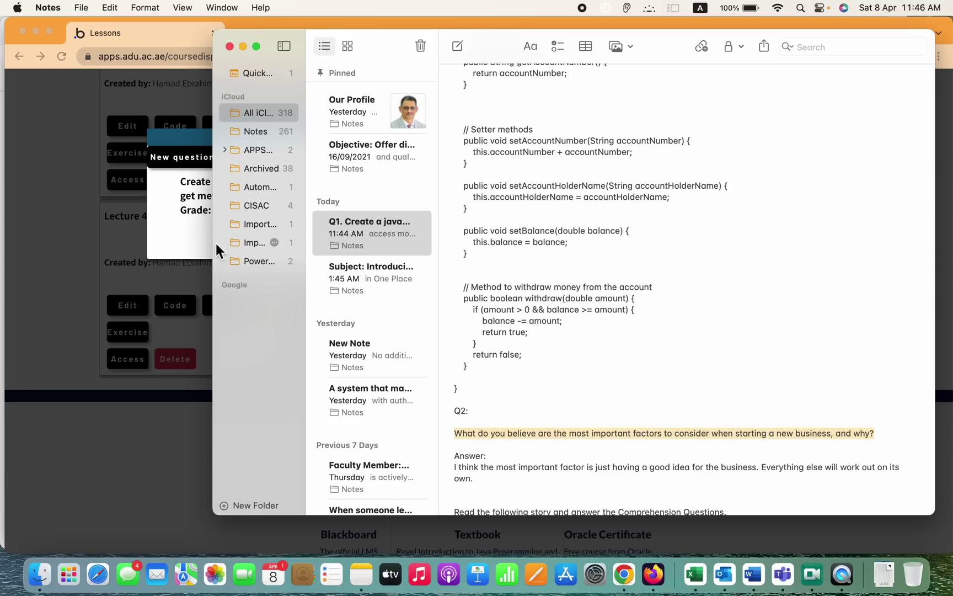
{"action": "left_click", "coordinate": [168, 234]}
Add the Q2 new-business question as a second lab question with maximum grade 10.
{"action": "left_click", "coordinate": [191, 158]}
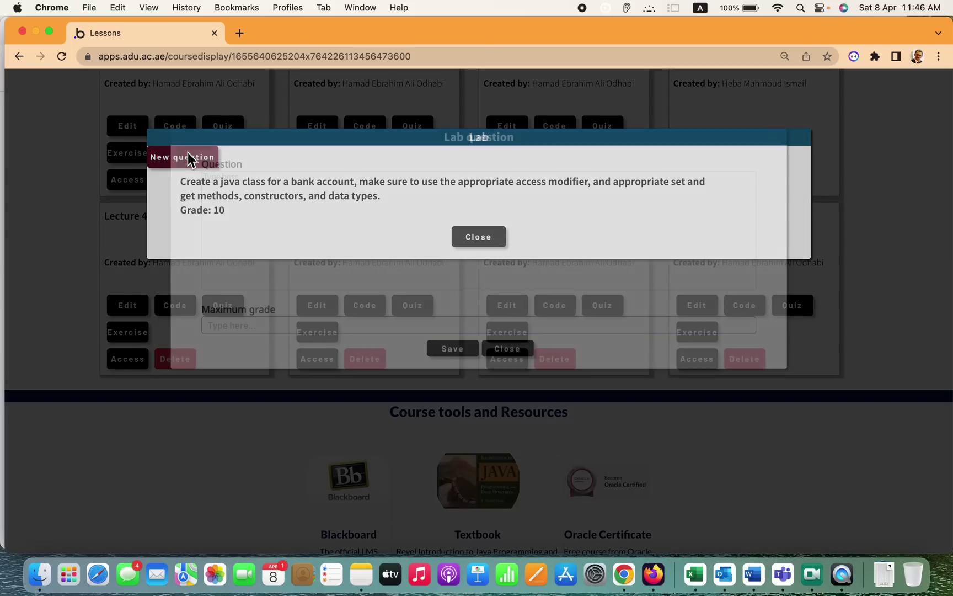
{"action": "key", "text": "super+v"}
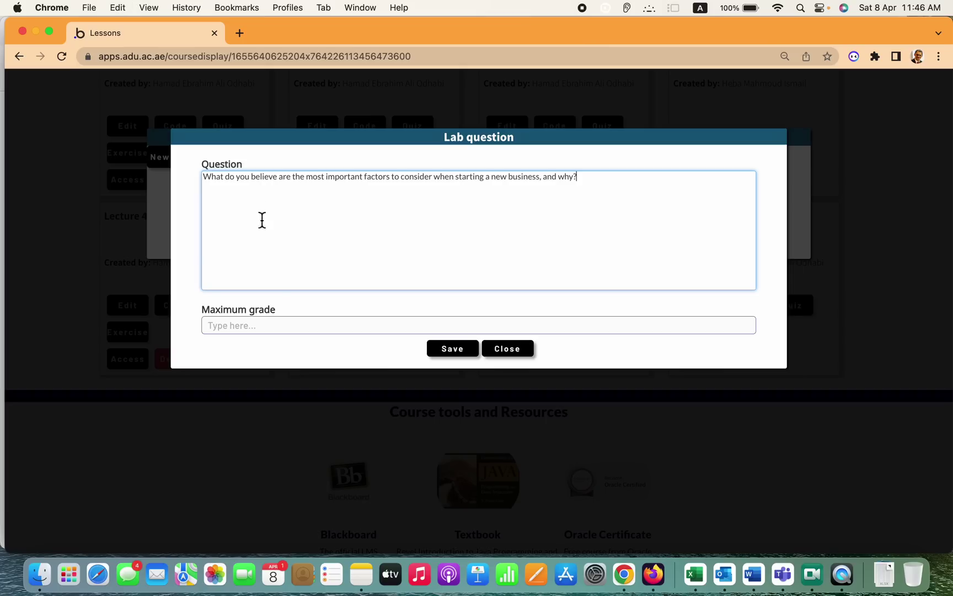
{"action": "left_click", "coordinate": [277, 329]}
{"action": "type", "text": "10"}
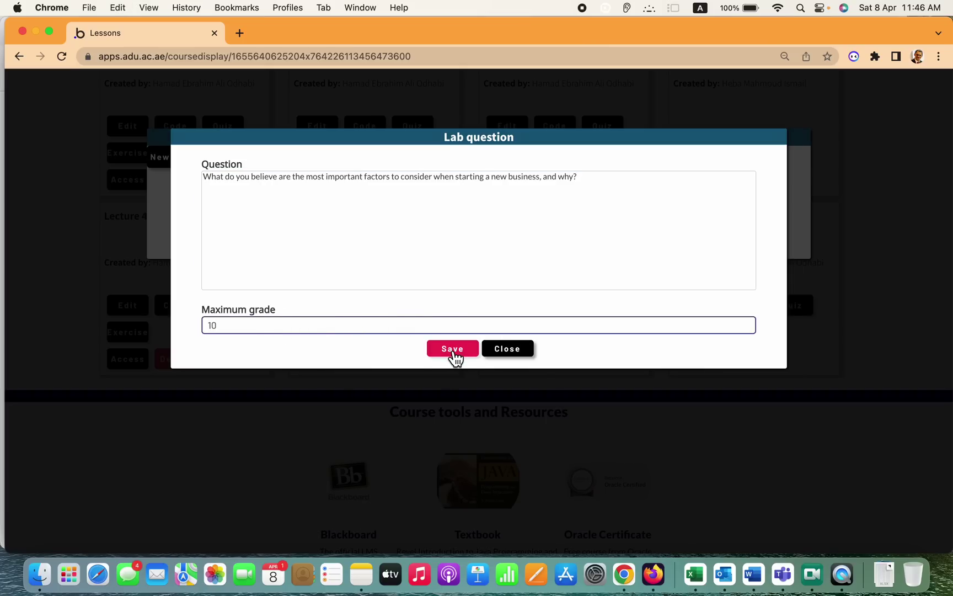
{"action": "left_click", "coordinate": [451, 349]}
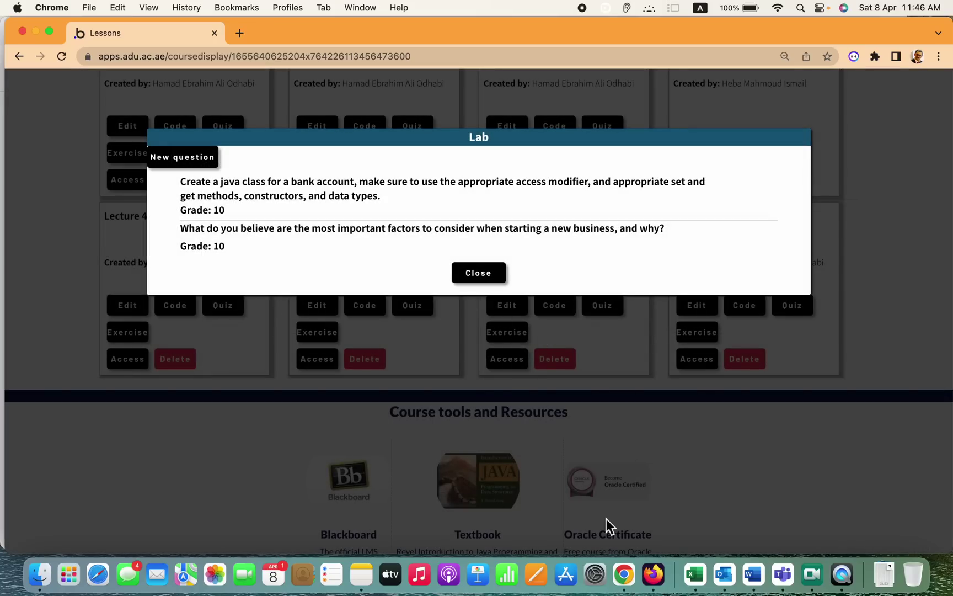
Copy the Samuel fisherman story and its ten comprehension questions from Notes.
{"action": "left_click", "coordinate": [361, 573]}
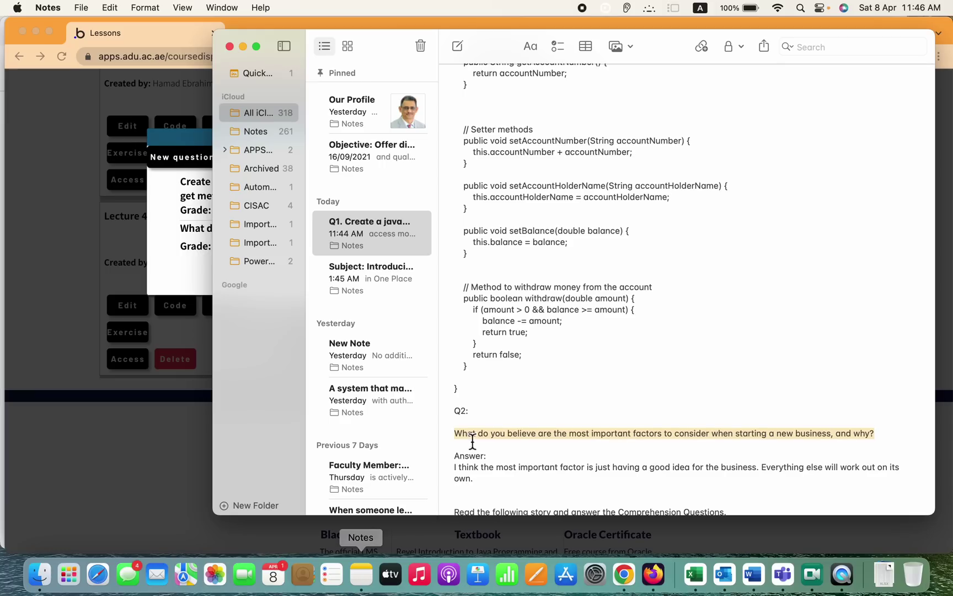
{"action": "scroll", "coordinate": [507, 429], "scroll_direction": "down", "scroll_amount": 8}
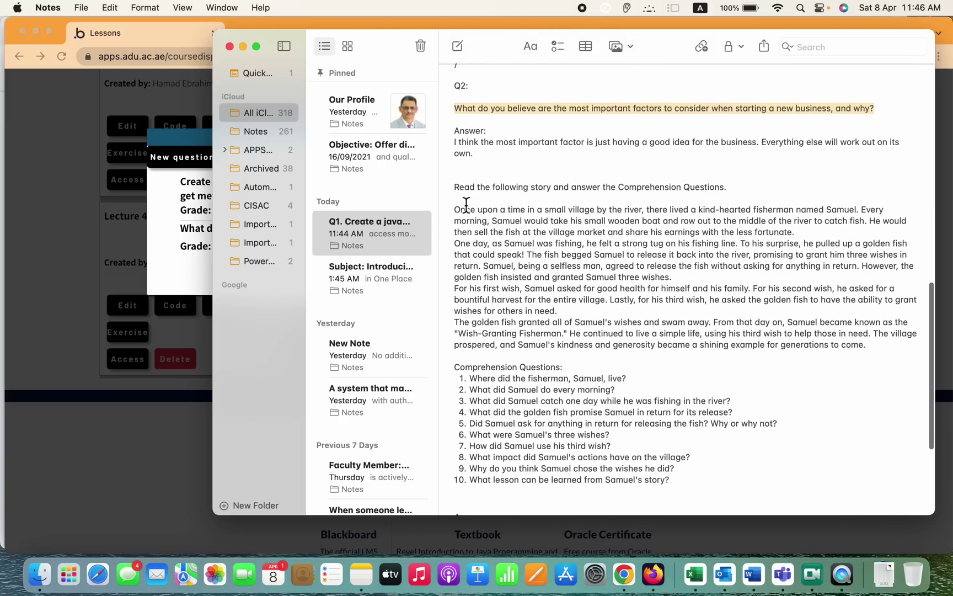
{"action": "left_click_drag", "start_coordinate": [455, 188], "coordinate": [677, 481]}
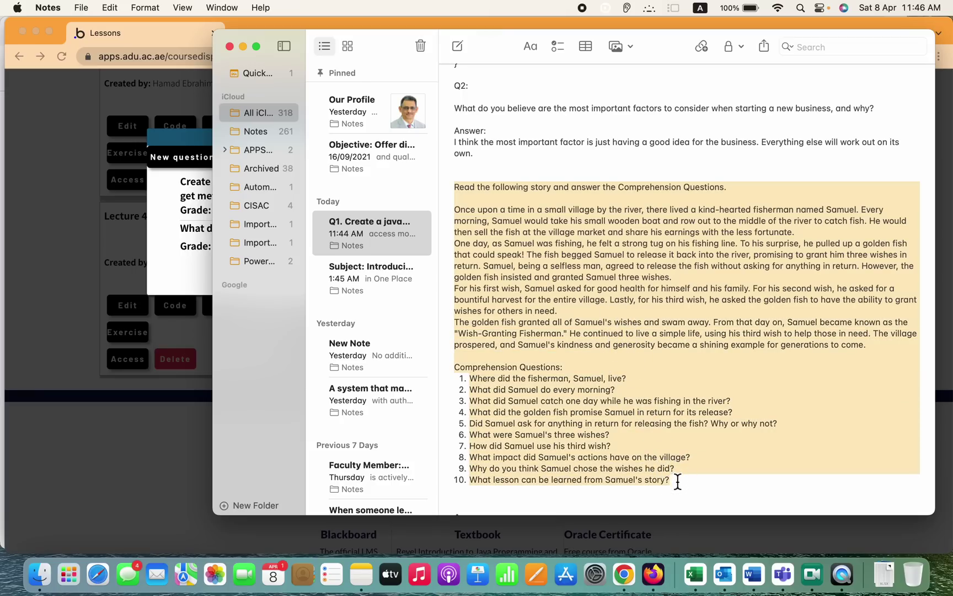
{"action": "right_click", "coordinate": [651, 311]}
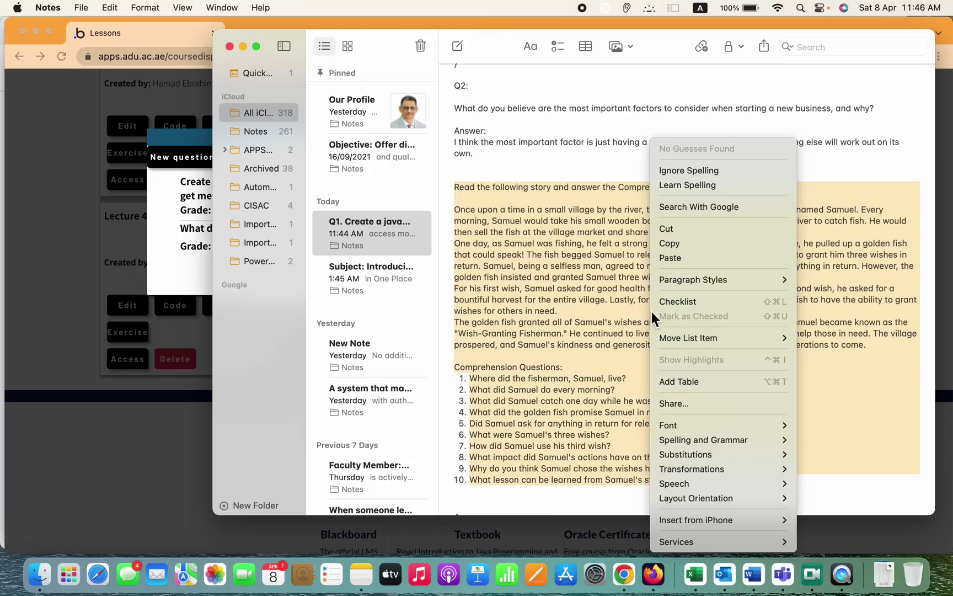
{"action": "left_click", "coordinate": [680, 243]}
Paste the story into a new lab question and set its maximum grade to 20.
{"action": "left_click", "coordinate": [183, 265]}
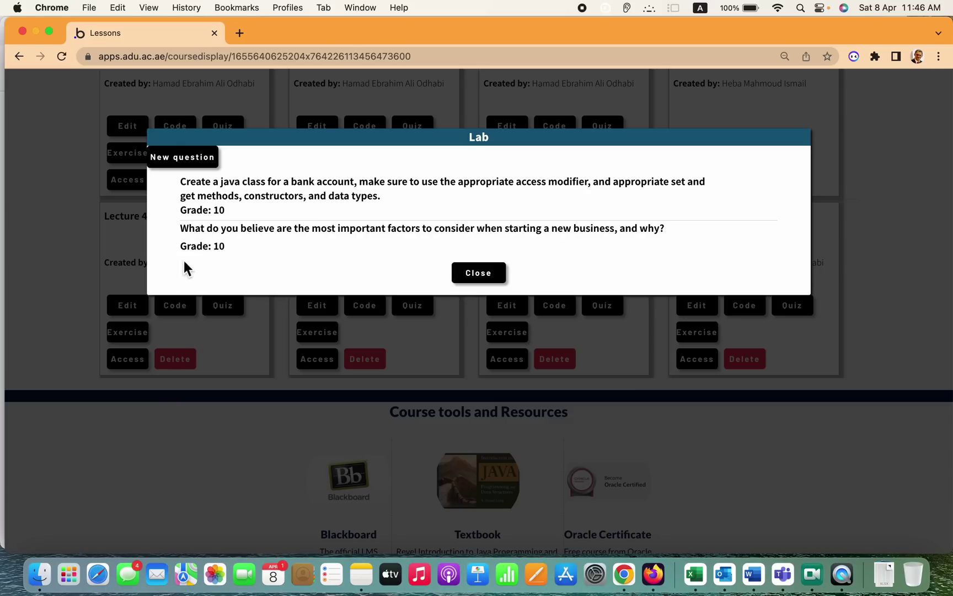
{"action": "left_click", "coordinate": [190, 169]}
{"action": "left_click", "coordinate": [249, 208]}
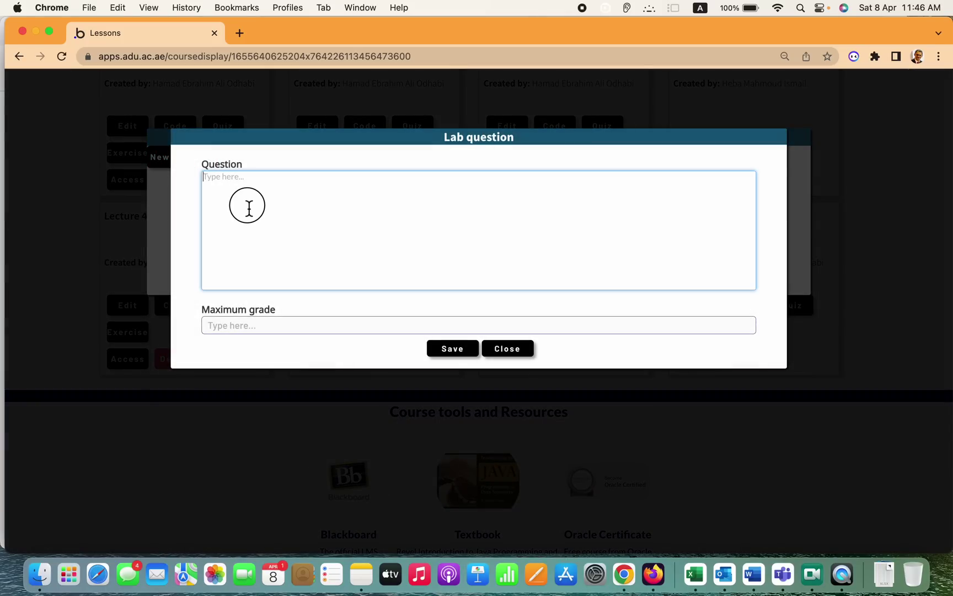
{"action": "key", "text": "super+v"}
{"action": "left_click", "coordinate": [243, 411]}
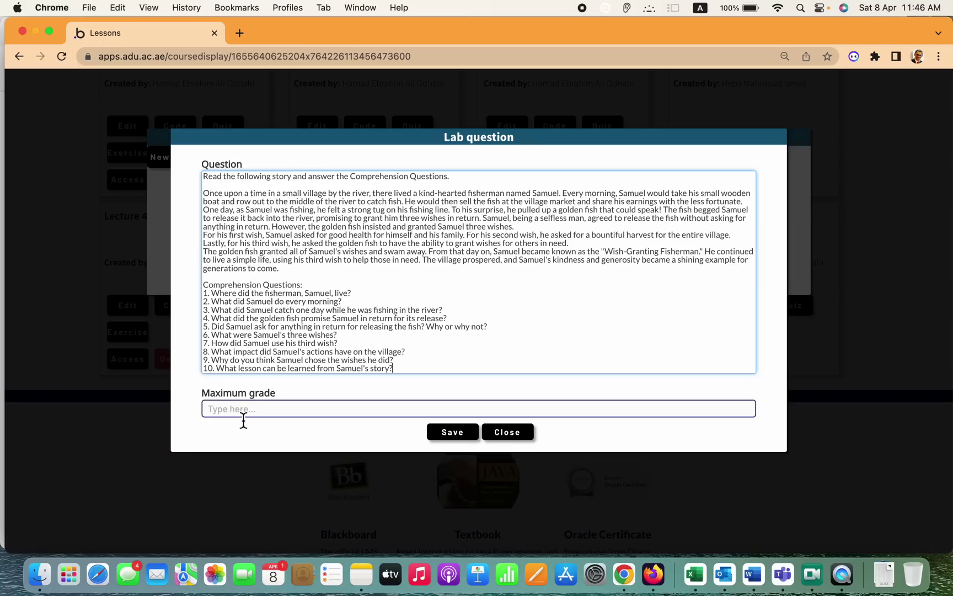
{"action": "type", "text": "20"}
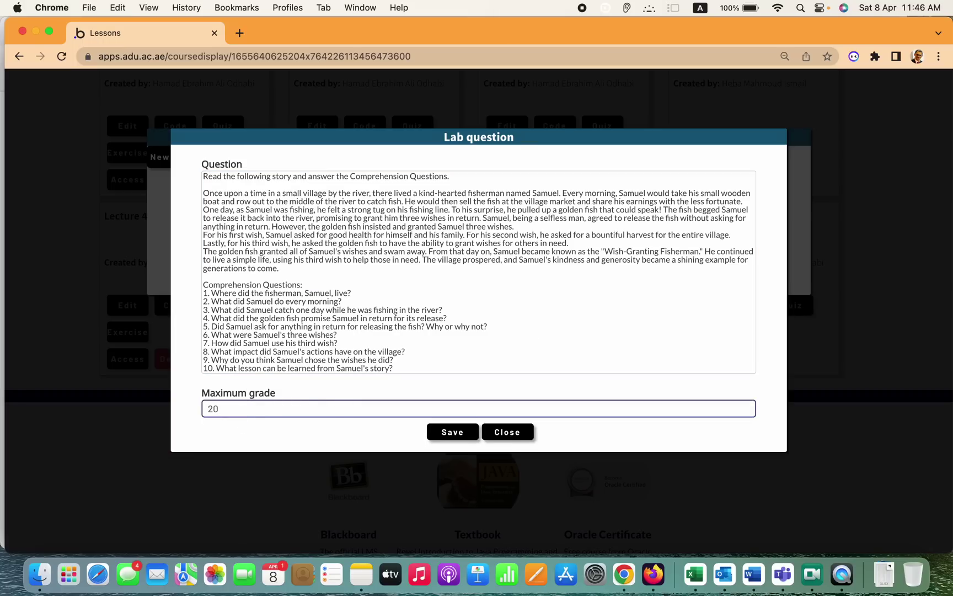
Save the fisherman story question, confirm its Grade: 20, and close the Lab dialog.
{"action": "left_click", "coordinate": [451, 434]}
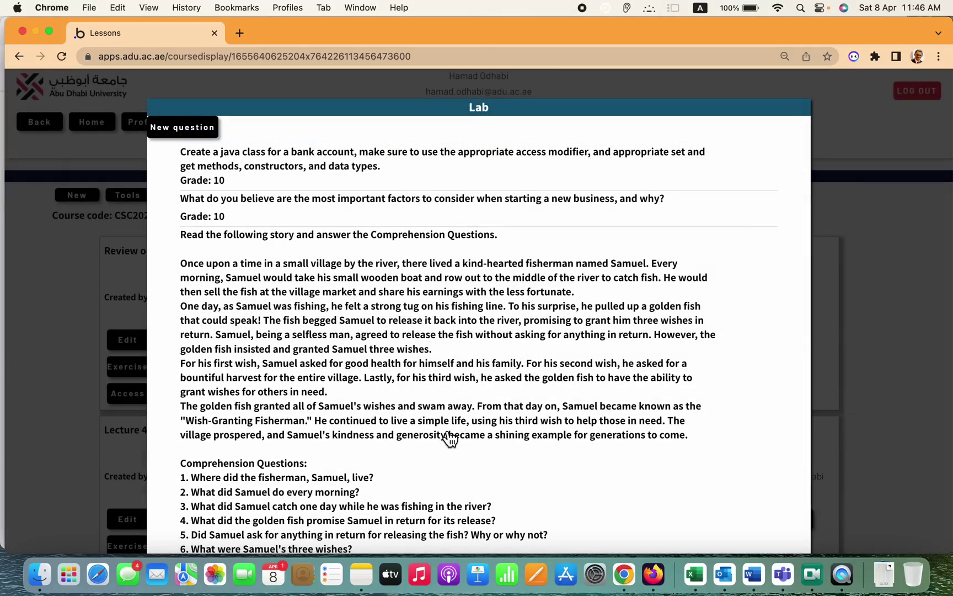
{"action": "scroll", "coordinate": [585, 383], "scroll_direction": "down", "scroll_amount": 5}
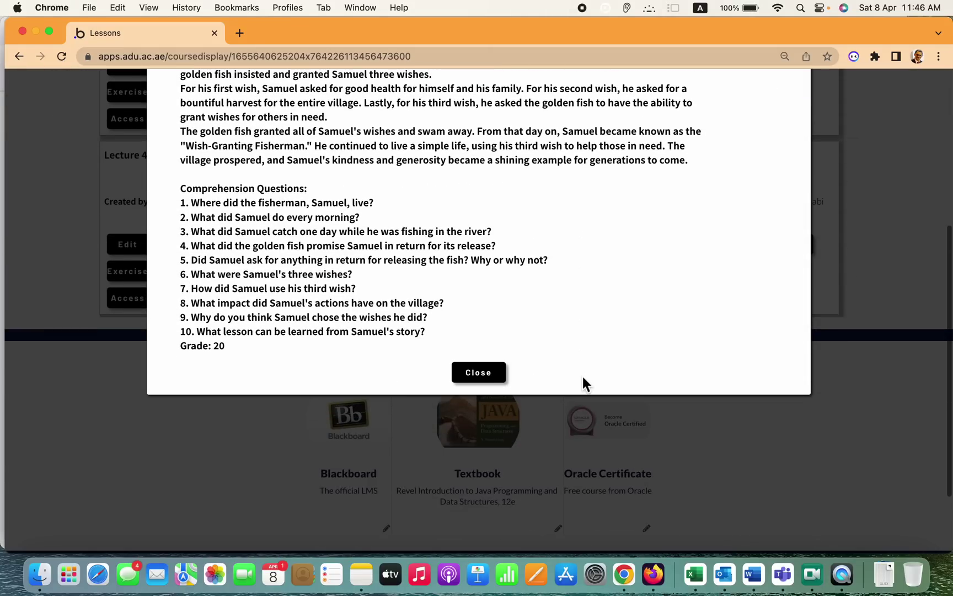
{"action": "scroll", "coordinate": [626, 418], "scroll_direction": "up", "scroll_amount": 5}
{"action": "scroll", "coordinate": [623, 415], "scroll_direction": "down", "scroll_amount": 3}
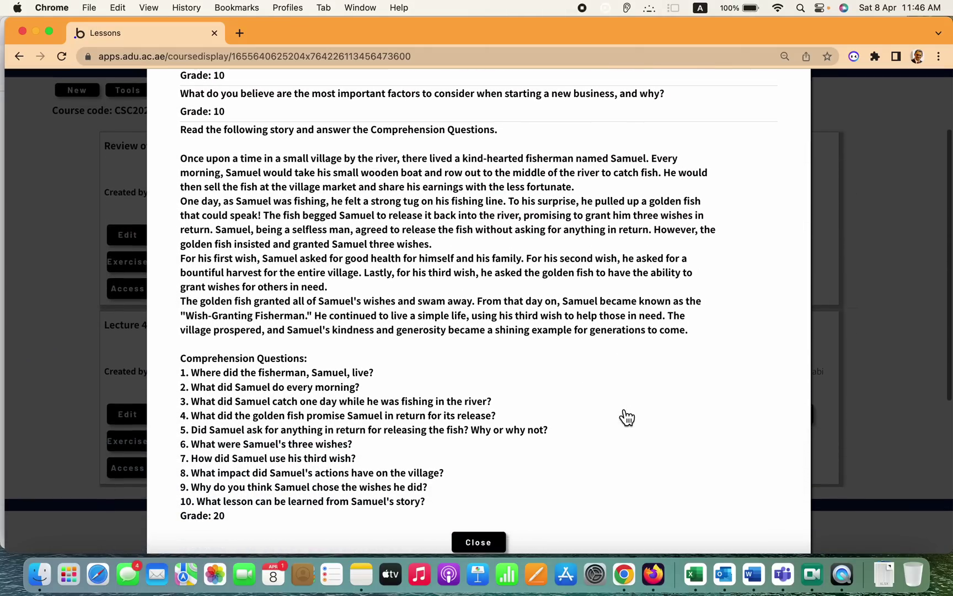
{"action": "left_click", "coordinate": [479, 541]}
{"action": "scroll", "coordinate": [430, 391], "scroll_direction": "up", "scroll_amount": 5}
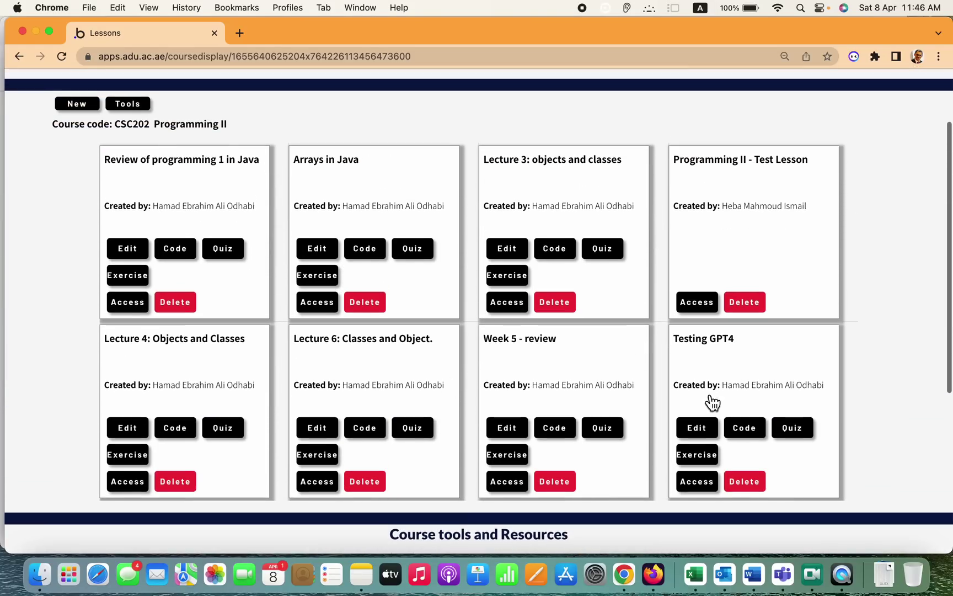
Open Testing GPT4's exercises and begin a submission for the Java bank account question.
{"action": "left_click", "coordinate": [746, 380]}
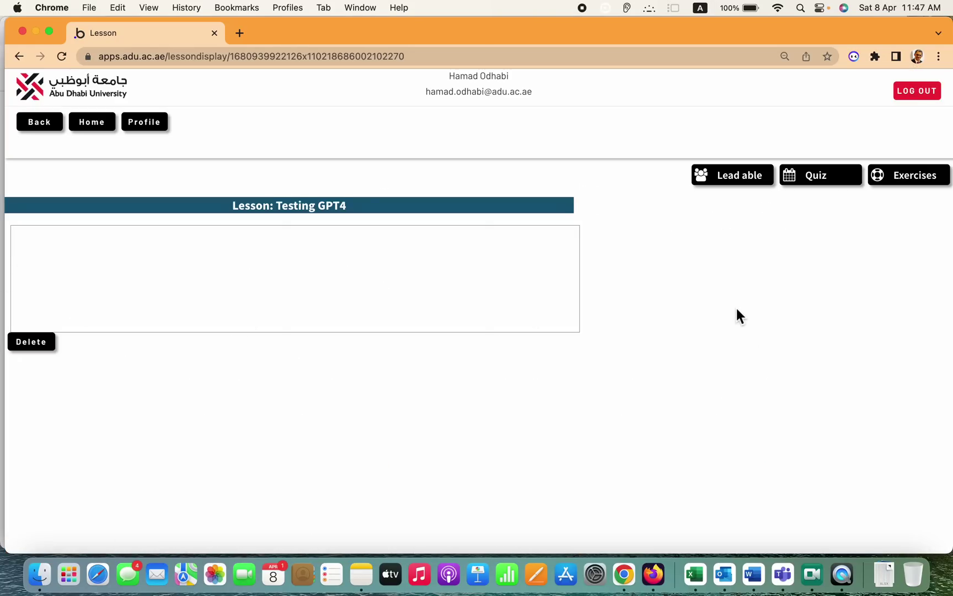
{"action": "left_click", "coordinate": [907, 184]}
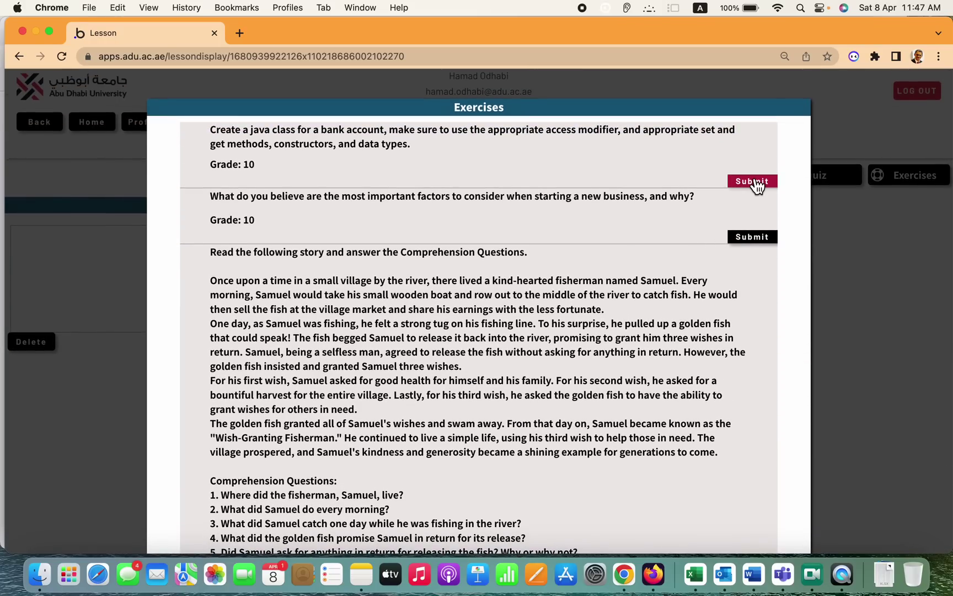
{"action": "left_click", "coordinate": [751, 181]}
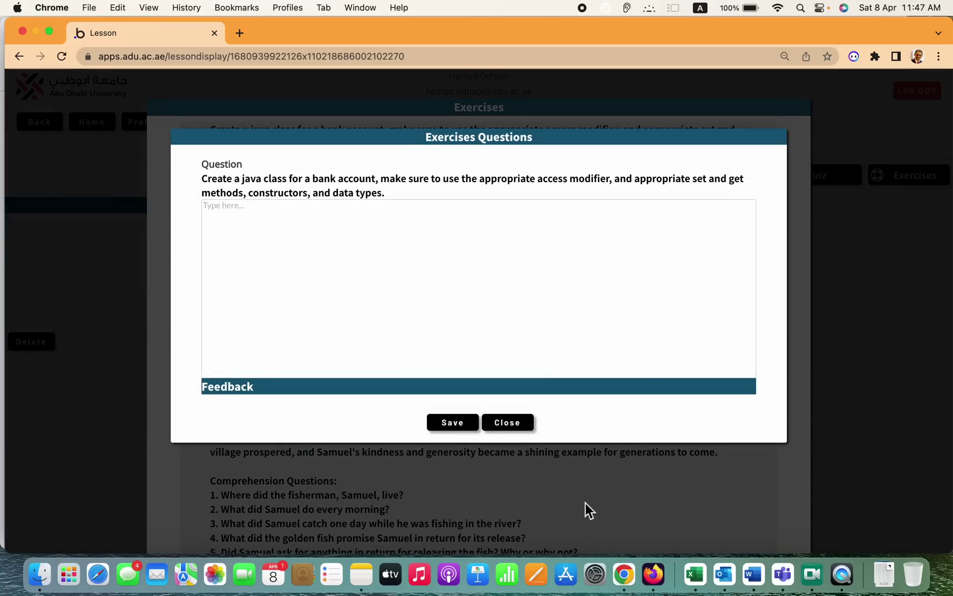
Select the Q1 note's BankAccount class from 'public class' through its closing brace.
{"action": "left_click", "coordinate": [361, 578]}
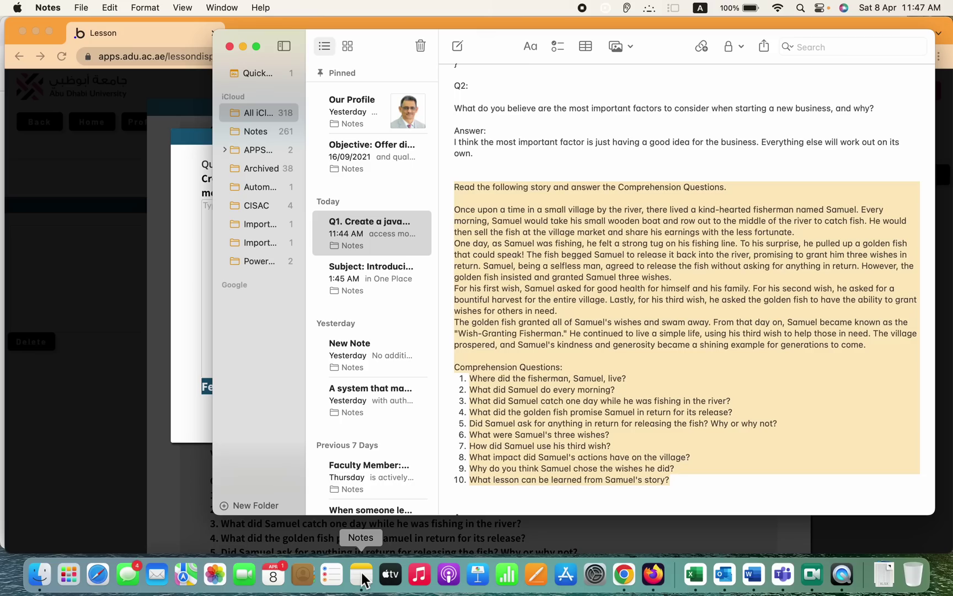
{"action": "left_click", "coordinate": [505, 290]}
{"action": "scroll", "coordinate": [505, 289], "scroll_direction": "up", "scroll_amount": 10}
{"action": "scroll", "coordinate": [505, 290], "scroll_direction": "up", "scroll_amount": 10}
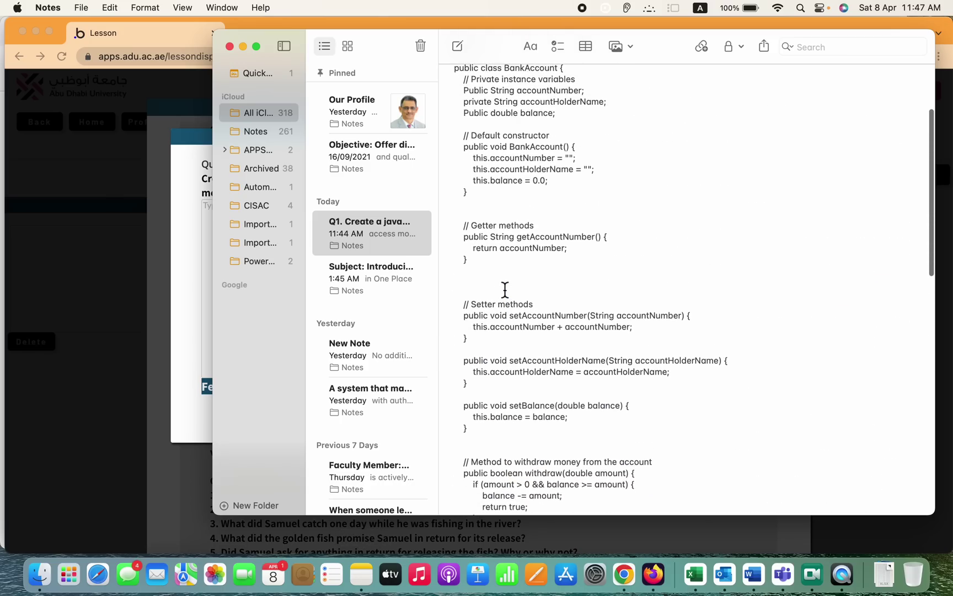
{"action": "left_click_drag", "start_coordinate": [454, 199], "coordinate": [564, 431]}
{"action": "scroll", "coordinate": [565, 432], "scroll_direction": "down", "scroll_amount": 2}
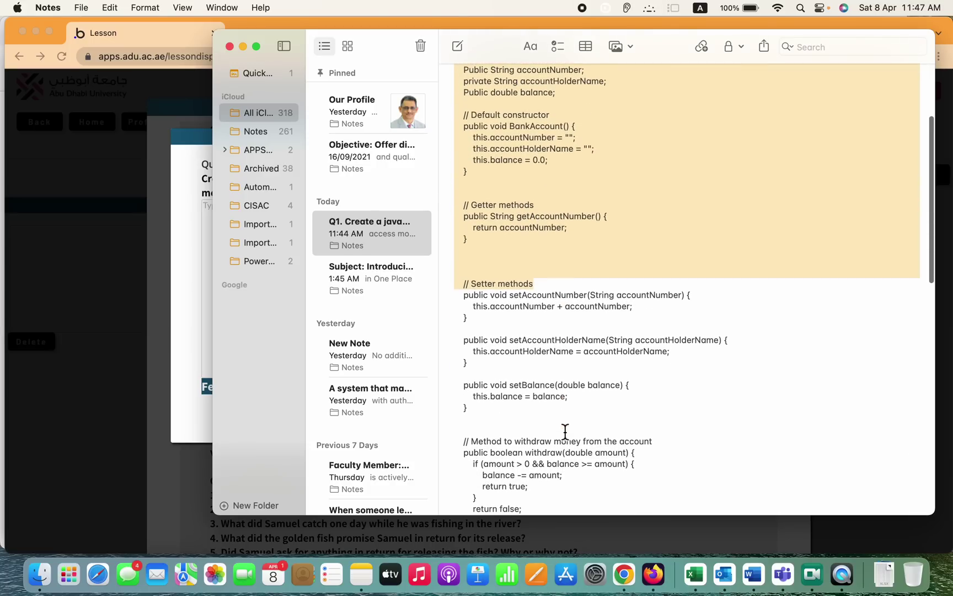
{"action": "scroll", "coordinate": [565, 431], "scroll_direction": "down", "scroll_amount": 4}
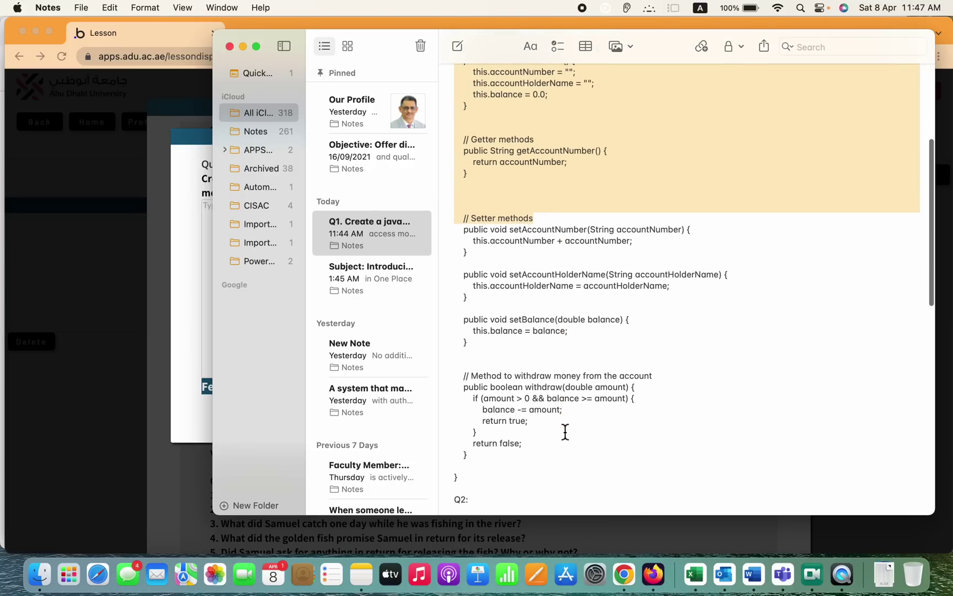
{"action": "key", "text": "shift+Down"}
{"action": "key", "text": "shift+Down"}
{"action": "key", "text": "shift+Down"}
{"action": "key", "text": "shift+Down"}
{"action": "key", "text": "shift+Down"}
{"action": "key", "text": "shift+Down"}
{"action": "key", "text": "shift+Down"}
{"action": "key", "text": "shift+Down"}
{"action": "key", "text": "shift+Down"}
{"action": "key", "text": "shift+Down"}
{"action": "key", "text": "shift+Down"}
{"action": "key", "text": "shift+Down"}
{"action": "key", "text": "shift+Down"}
{"action": "key", "text": "shift+Down"}
{"action": "key", "text": "shift+Down"}
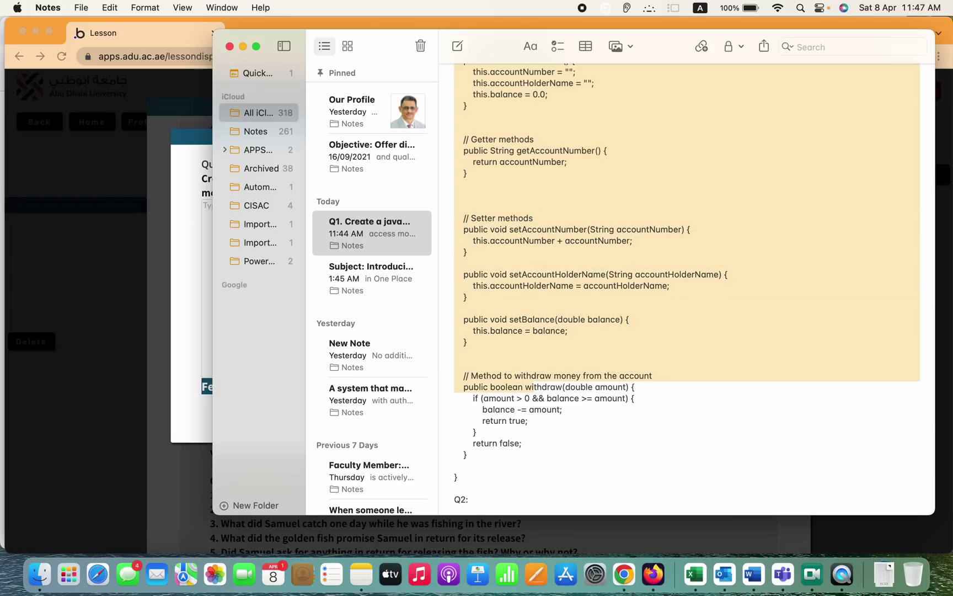
{"action": "key", "text": "shift+Down"}
{"action": "key", "text": "shift+Down"}
{"action": "key", "text": "shift+Down"}
{"action": "key", "text": "shift+Down"}
{"action": "key", "text": "shift+Down"}
{"action": "key", "text": "shift+Down"}
{"action": "key", "text": "shift+Down"}
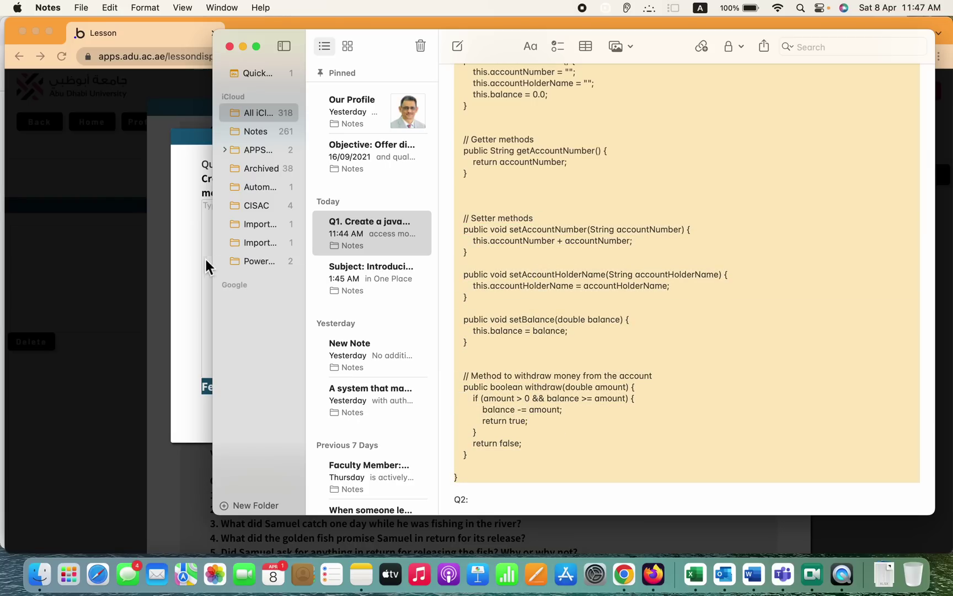
Paste the BankAccount code into the bank-account answer box, save it, and reopen that answer.
{"action": "left_click", "coordinate": [189, 262]}
{"action": "left_click", "coordinate": [250, 235]}
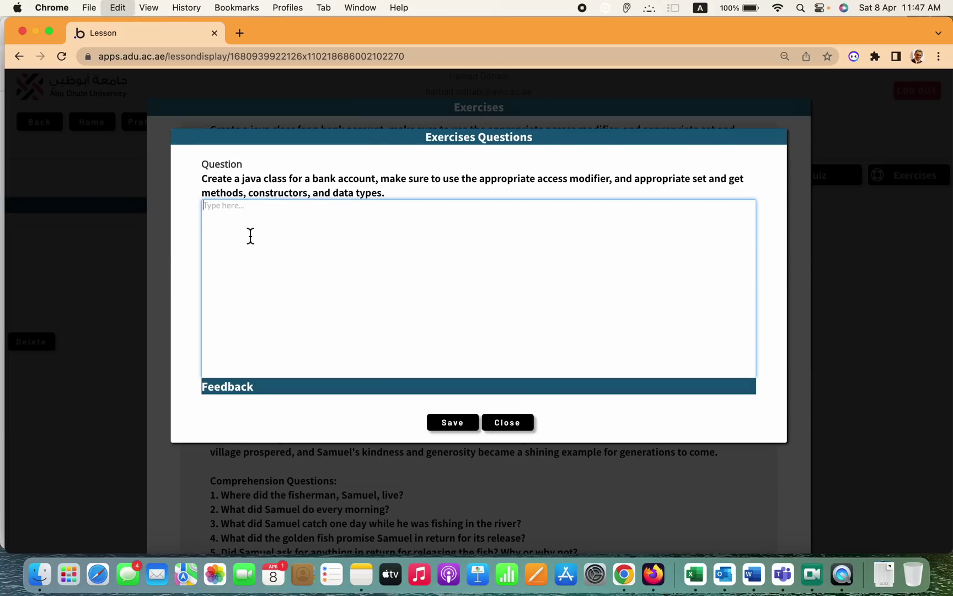
{"action": "key", "text": "super+v"}
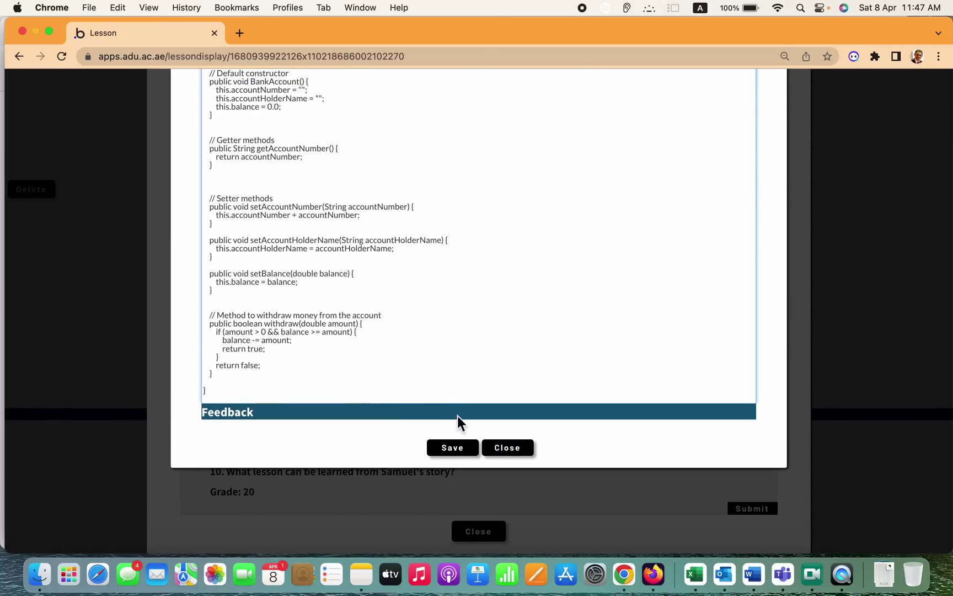
{"action": "left_click", "coordinate": [465, 449]}
{"action": "left_click", "coordinate": [463, 451]}
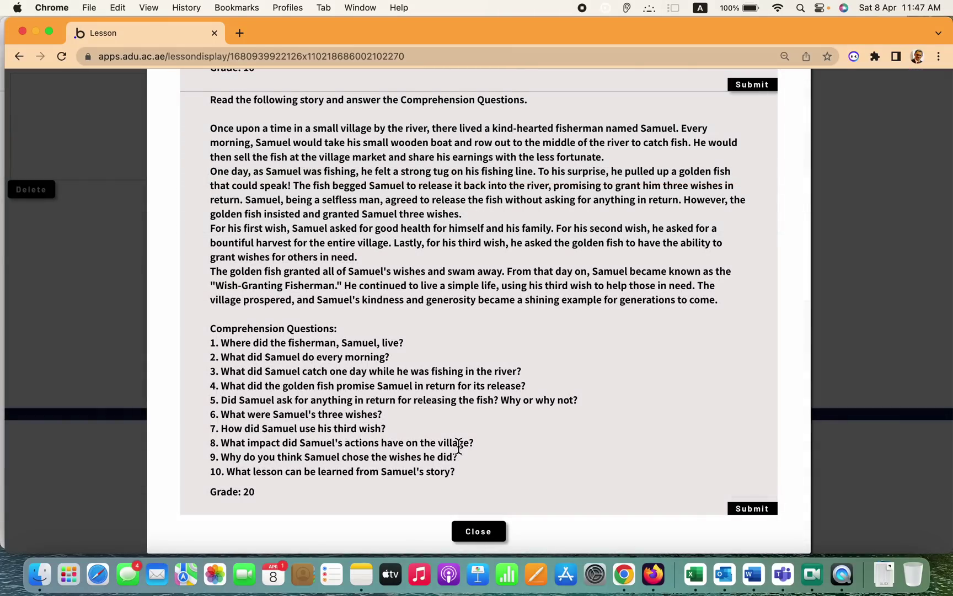
{"action": "scroll", "coordinate": [458, 445], "scroll_direction": "up", "scroll_amount": 5}
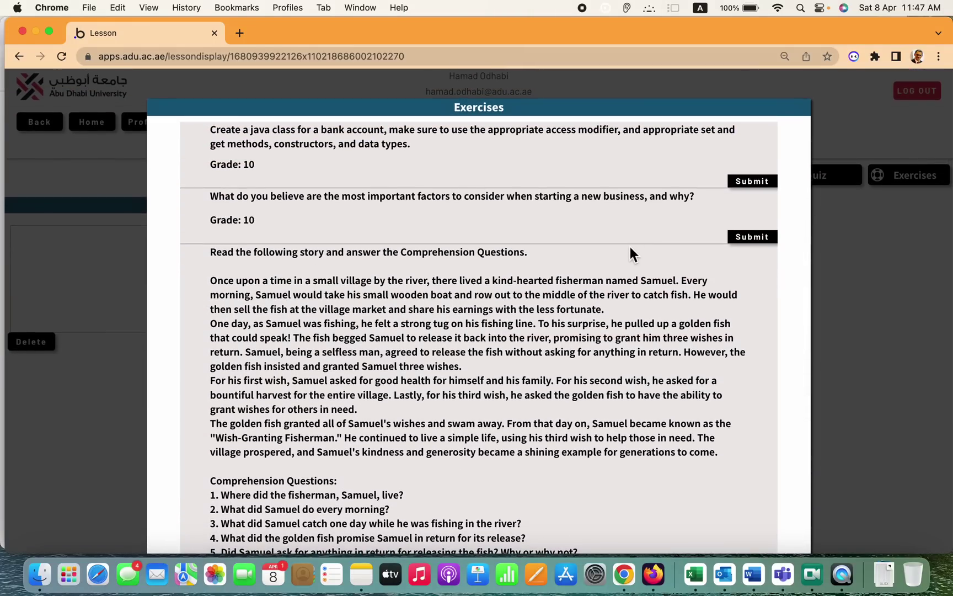
{"action": "left_click", "coordinate": [750, 181]}
Scroll down to the Feedback section showing the BankAccount answer's 75/100 score.
{"action": "scroll", "coordinate": [599, 340], "scroll_direction": "down", "scroll_amount": 5}
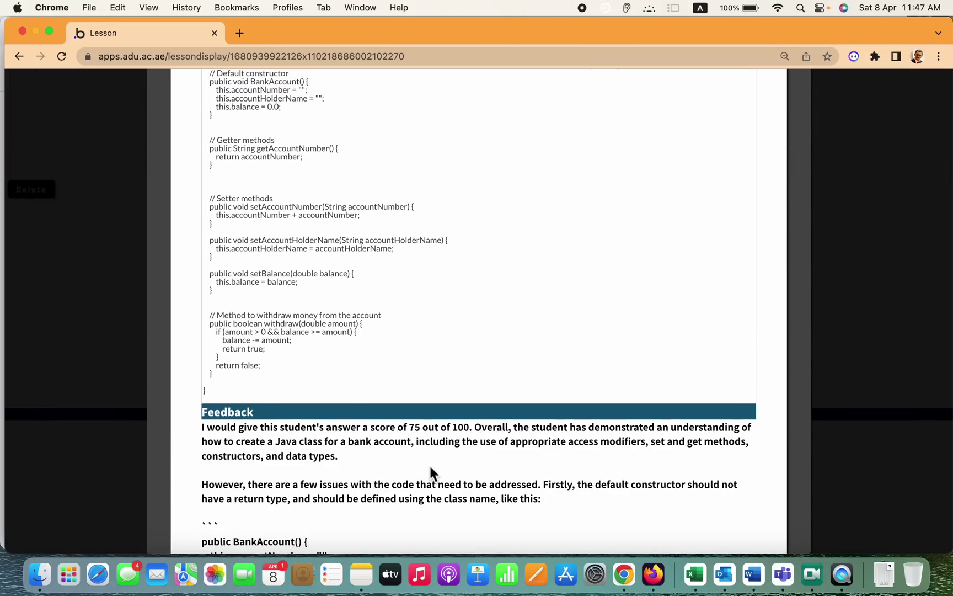
{"action": "scroll", "coordinate": [429, 464], "scroll_direction": "down", "scroll_amount": 7}
{"action": "scroll", "coordinate": [429, 464], "scroll_direction": "down", "scroll_amount": 2}
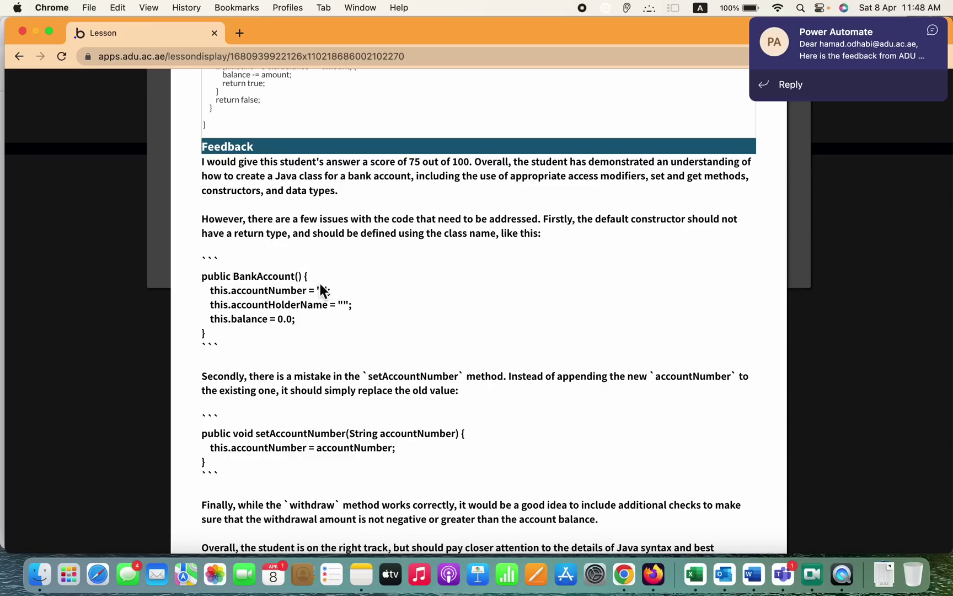
Read through the full BankAccount feedback text.
{"action": "scroll", "coordinate": [322, 290], "scroll_direction": "down", "scroll_amount": 2}
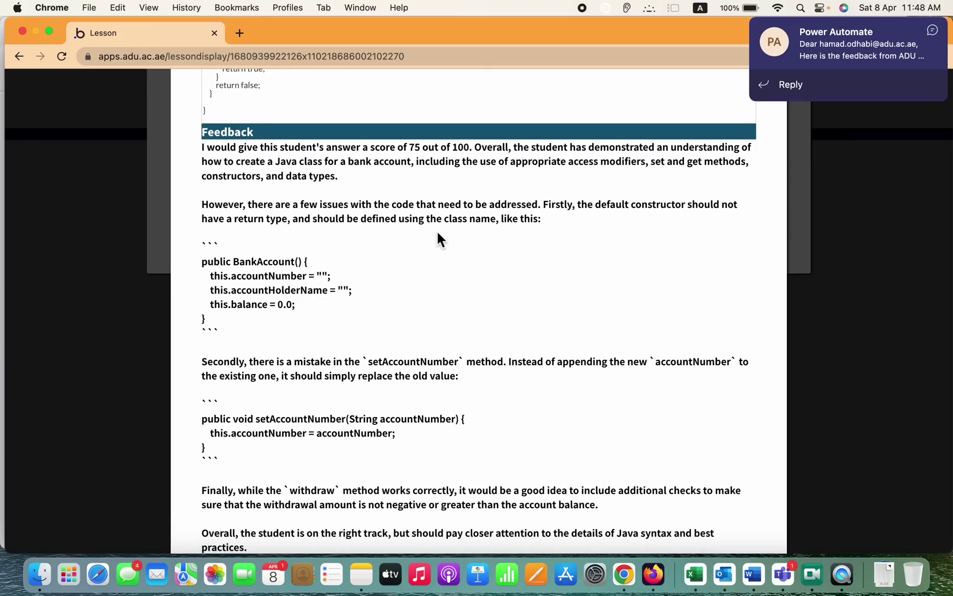
{"action": "scroll", "coordinate": [433, 241], "scroll_direction": "down", "scroll_amount": 3}
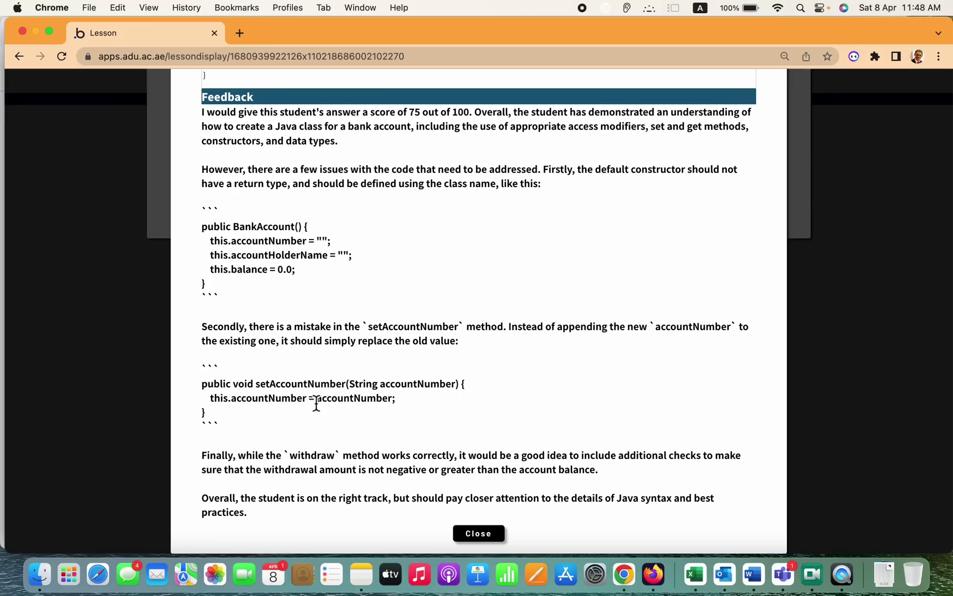
{"action": "scroll", "coordinate": [353, 362], "scroll_direction": "down", "scroll_amount": 1}
{"action": "scroll", "coordinate": [355, 365], "scroll_direction": "up", "scroll_amount": 1}
{"action": "scroll", "coordinate": [444, 297], "scroll_direction": "up", "scroll_amount": 3}
{"action": "scroll", "coordinate": [328, 461], "scroll_direction": "down", "scroll_amount": 3}
Close the BankAccount feedback and open the empty answer form for the new-business factors question.
{"action": "left_click", "coordinate": [479, 533]}
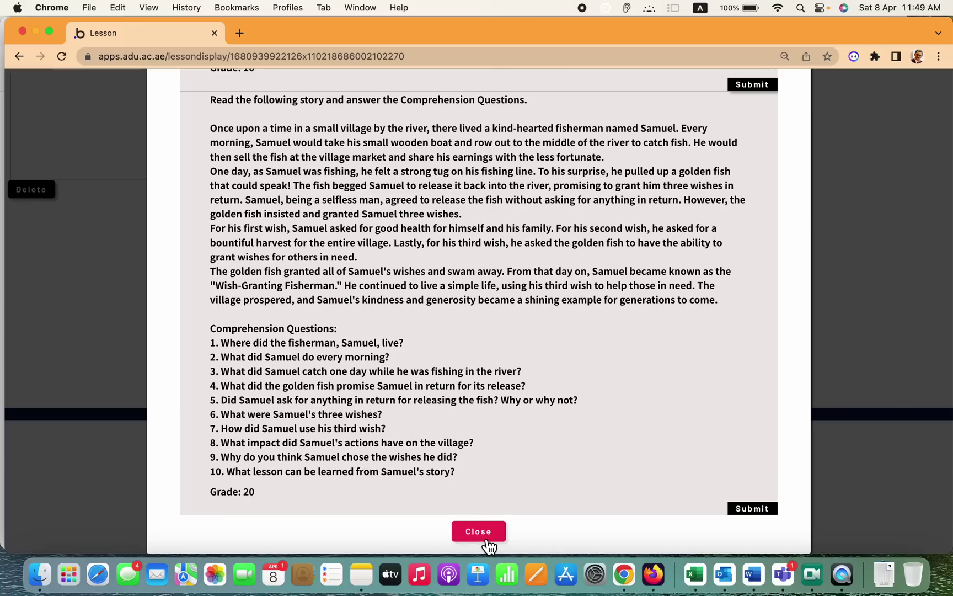
{"action": "scroll", "coordinate": [507, 355], "scroll_direction": "up", "scroll_amount": 5}
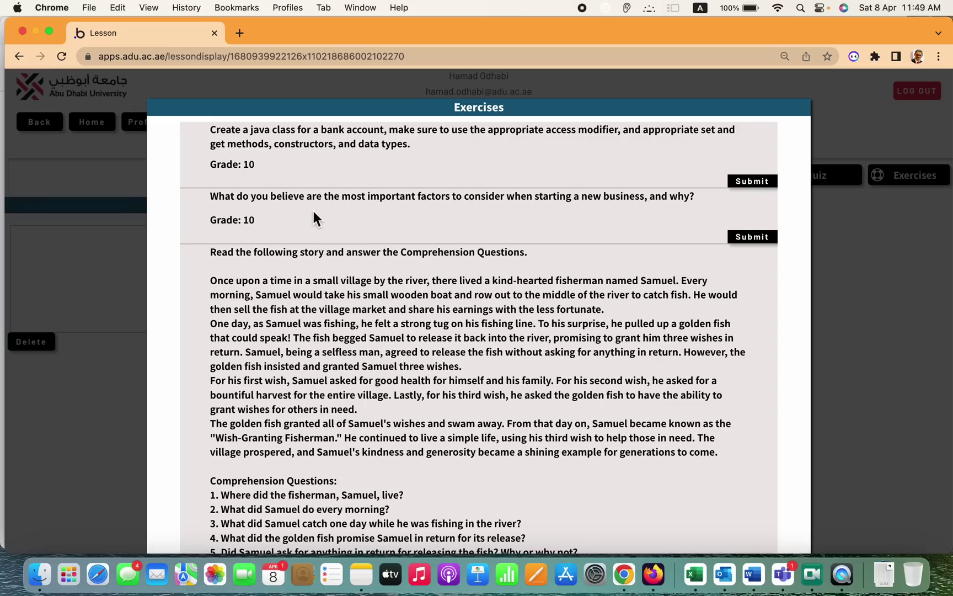
{"action": "left_click", "coordinate": [771, 251]}
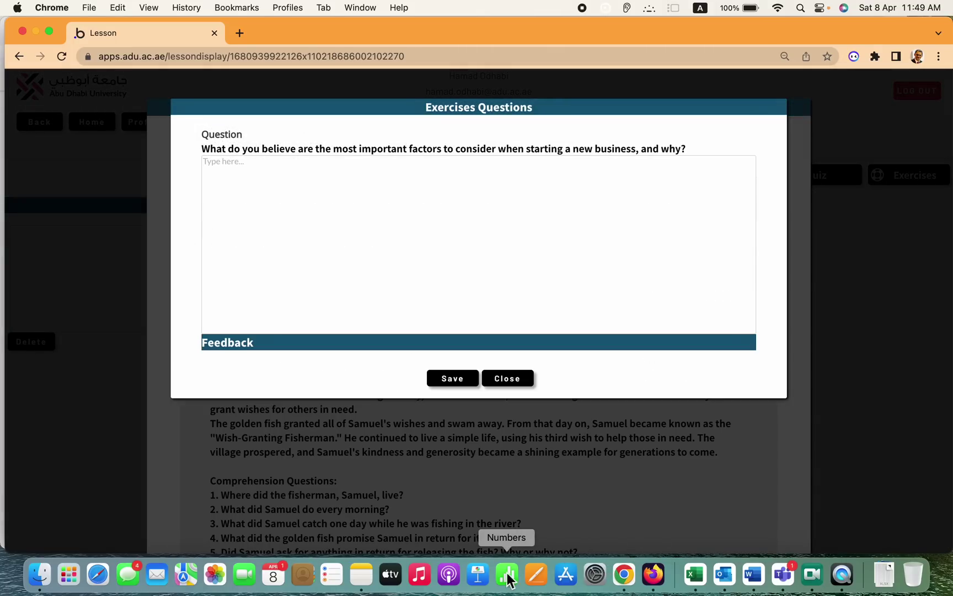
Copy Q2's prepared answer about just having a good idea from the note.
{"action": "left_click", "coordinate": [361, 576]}
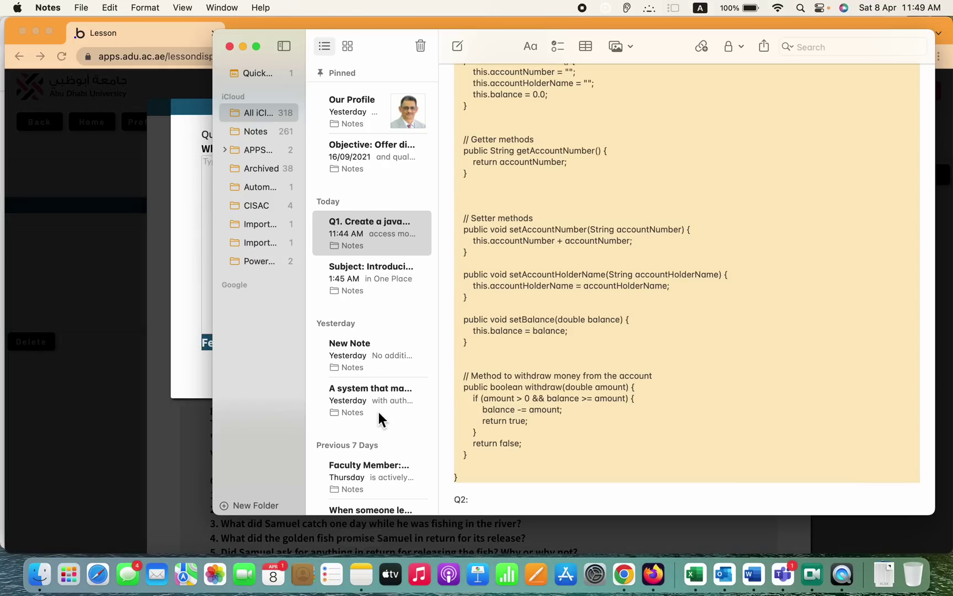
{"action": "left_click", "coordinate": [532, 310]}
{"action": "scroll", "coordinate": [532, 310], "scroll_direction": "down", "scroll_amount": 10}
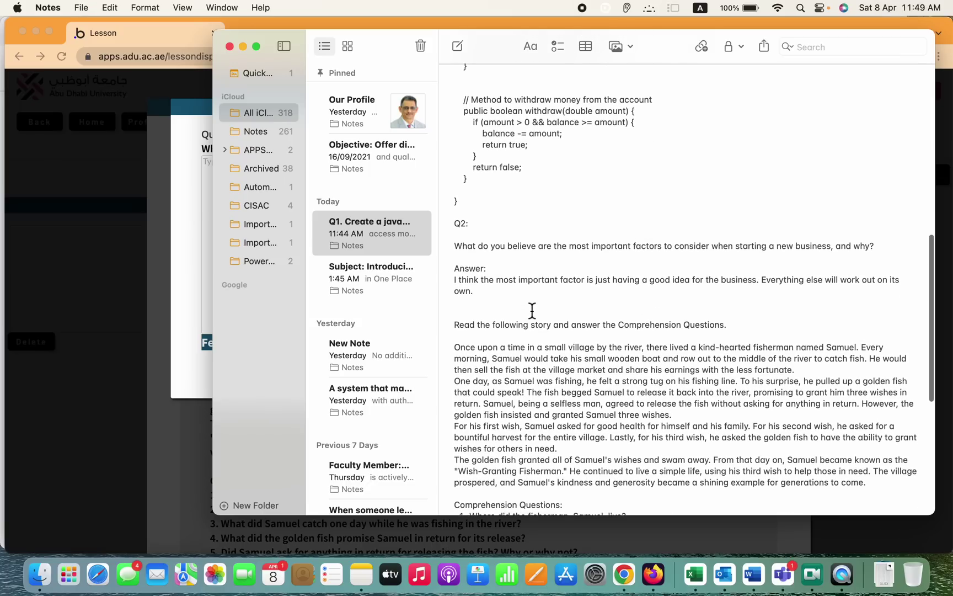
{"action": "left_click_drag", "start_coordinate": [452, 279], "coordinate": [480, 294]}
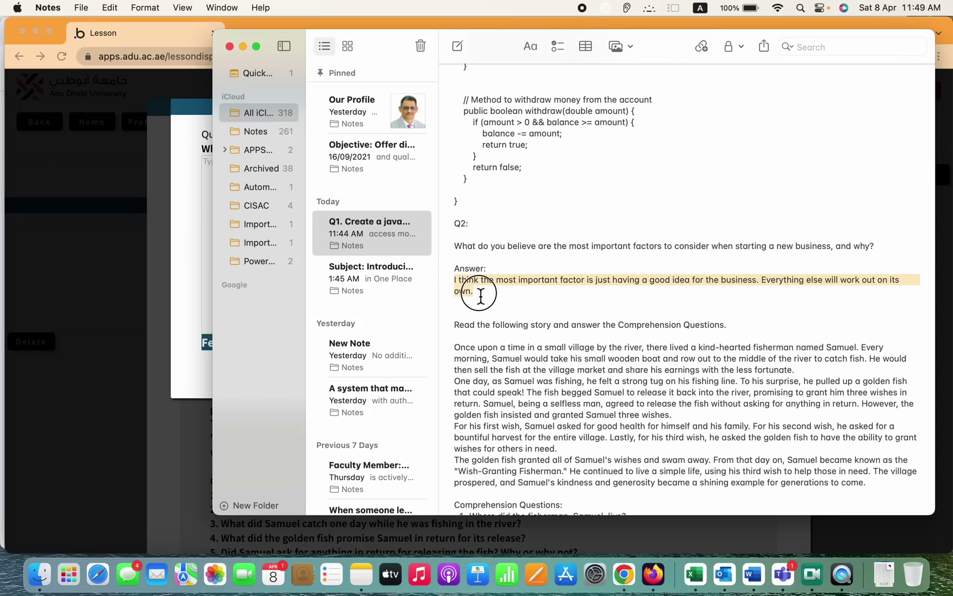
{"action": "right_click", "coordinate": [597, 283]}
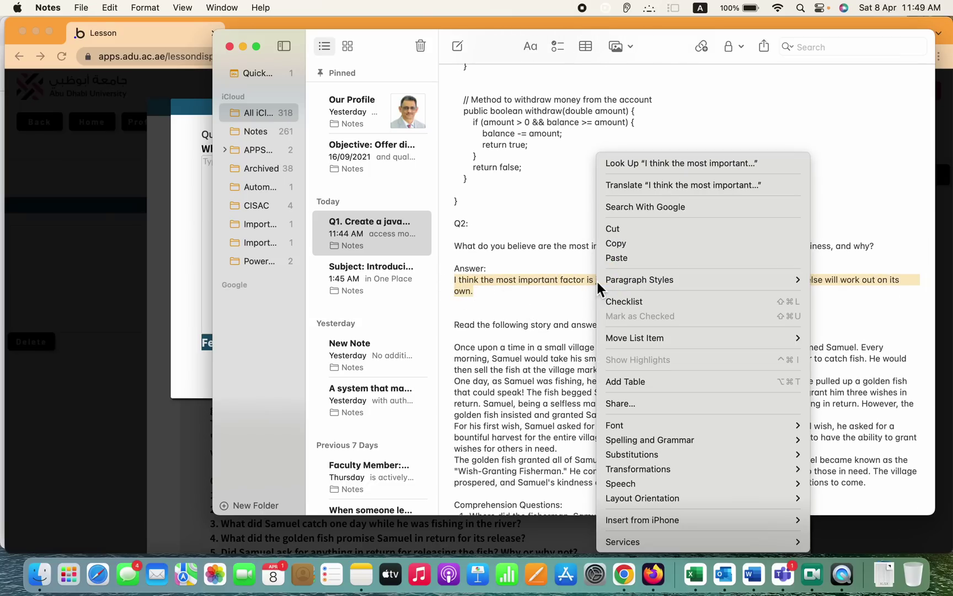
{"action": "left_click", "coordinate": [614, 243]}
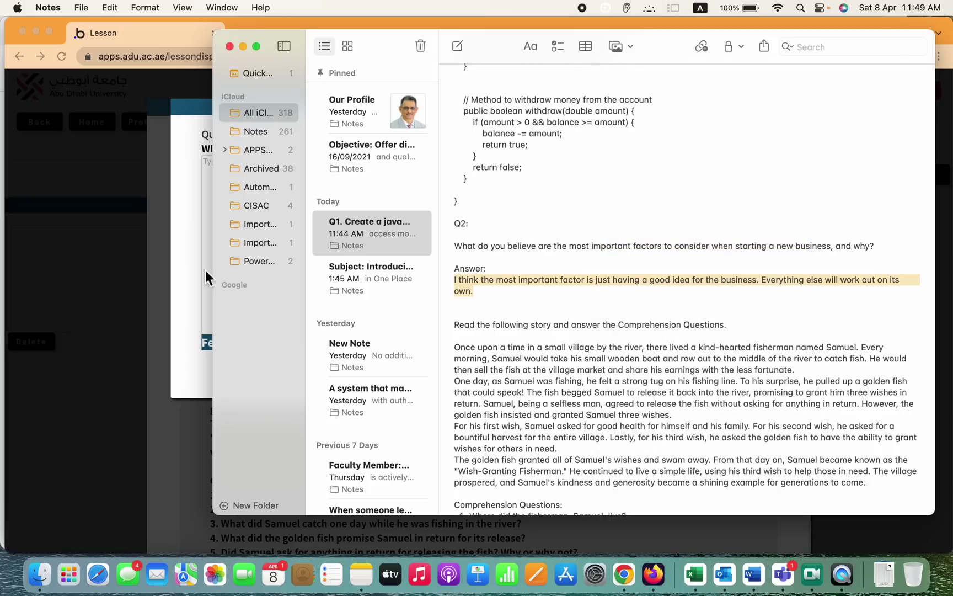
Paste the good-idea answer into the new-business question, save it, and submit it for grading.
{"action": "left_click", "coordinate": [183, 248]}
{"action": "left_click", "coordinate": [269, 216]}
{"action": "key", "text": "super+v"}
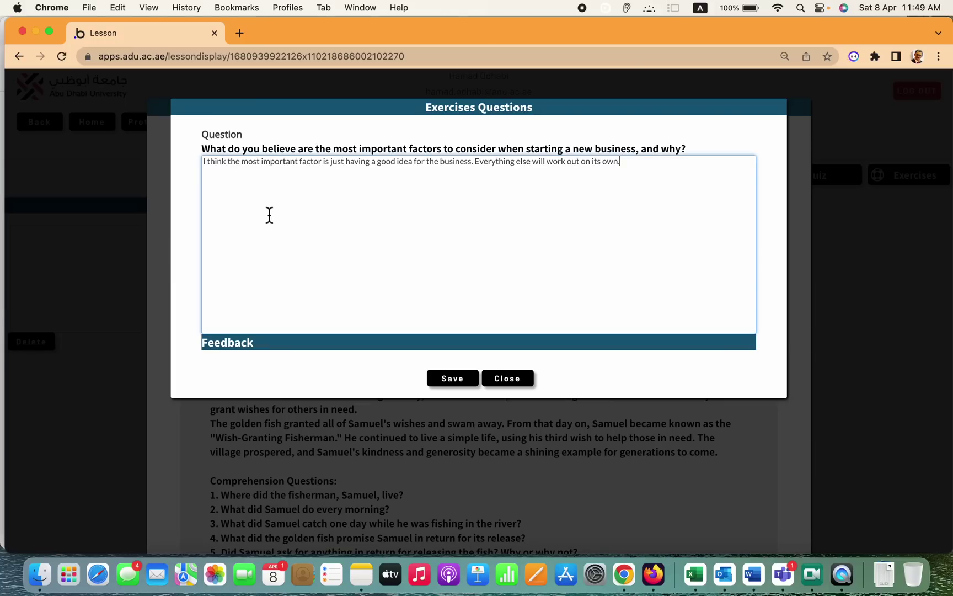
{"action": "left_click", "coordinate": [466, 380]}
{"action": "left_click", "coordinate": [466, 380]}
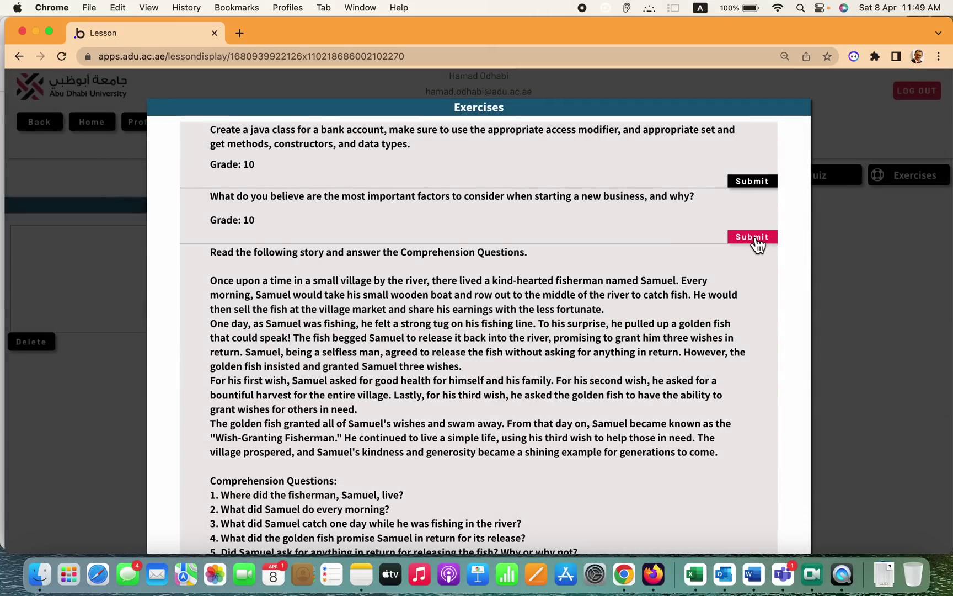
{"action": "left_click", "coordinate": [756, 243]}
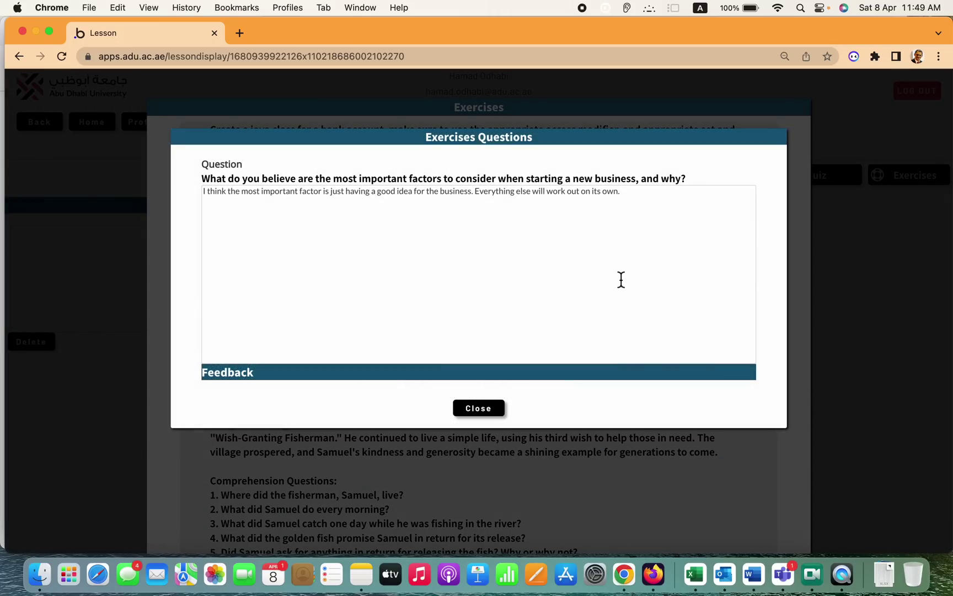
Read the 75/100 bank account feedback in Teams' Power Automate chat, then return to the lesson.
{"action": "left_click", "coordinate": [782, 575]}
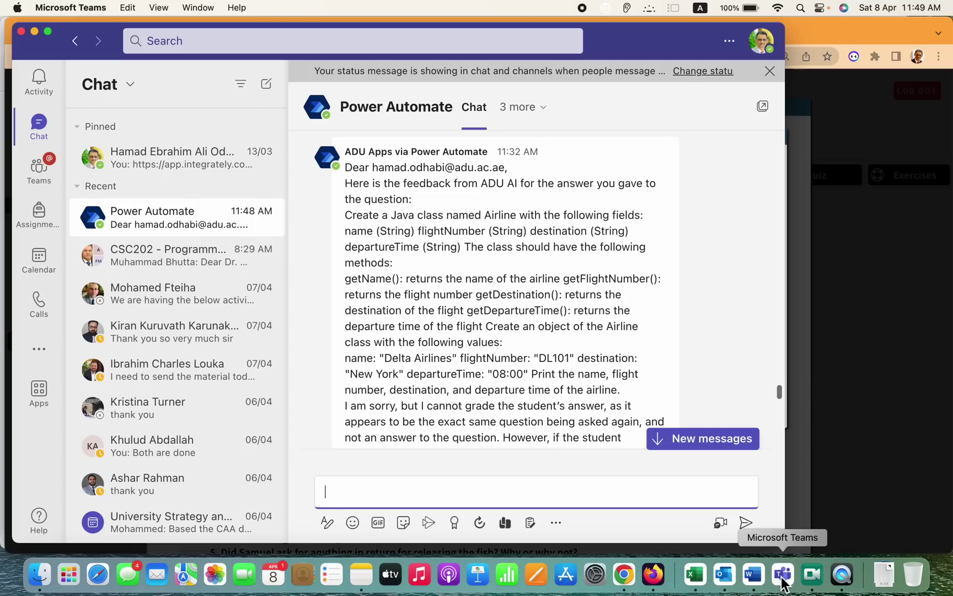
{"action": "left_click", "coordinate": [157, 224]}
{"action": "left_click", "coordinate": [160, 253]}
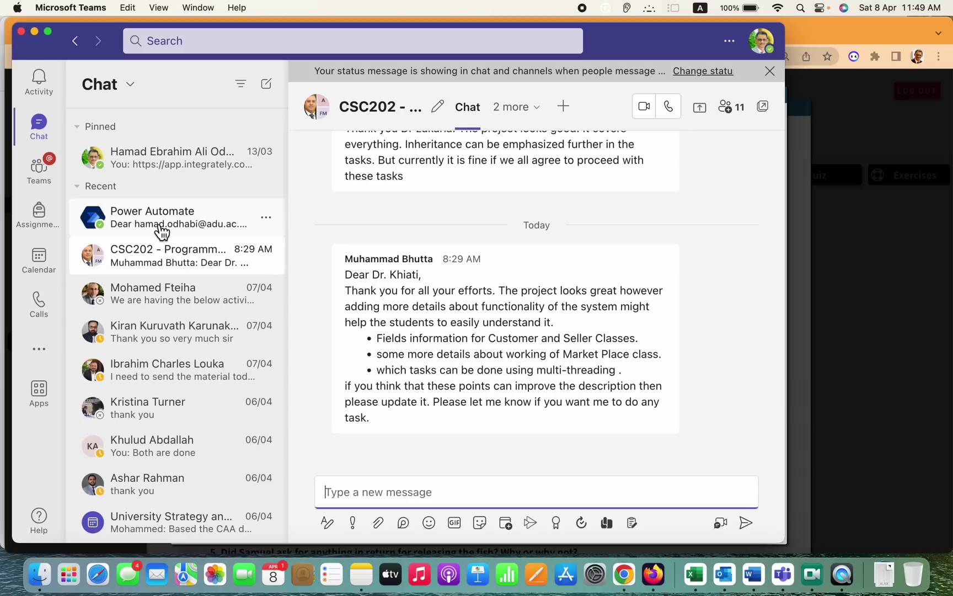
{"action": "left_click", "coordinate": [160, 227]}
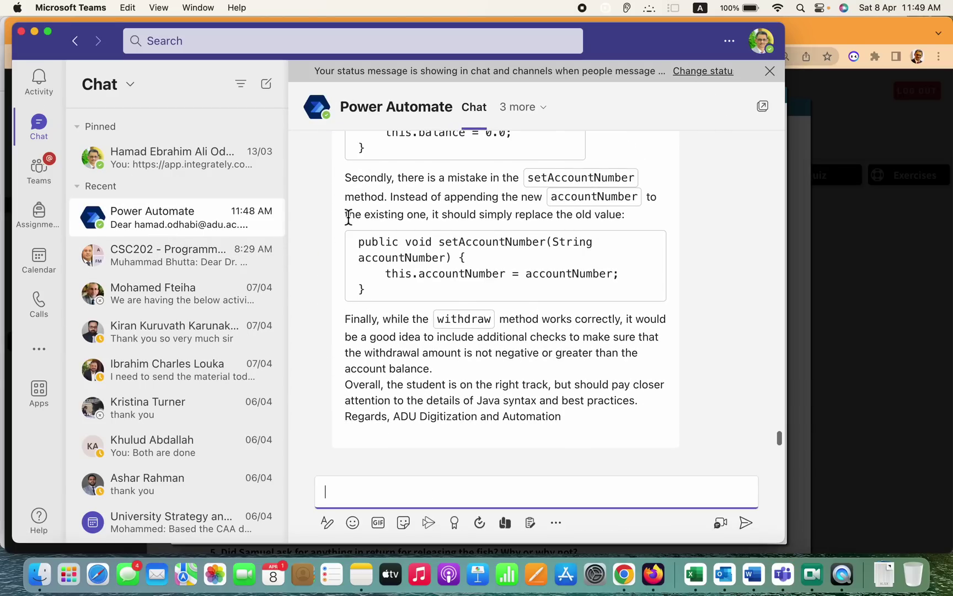
{"action": "scroll", "coordinate": [347, 214], "scroll_direction": "up", "scroll_amount": 3}
{"action": "scroll", "coordinate": [347, 219], "scroll_direction": "up", "scroll_amount": 4}
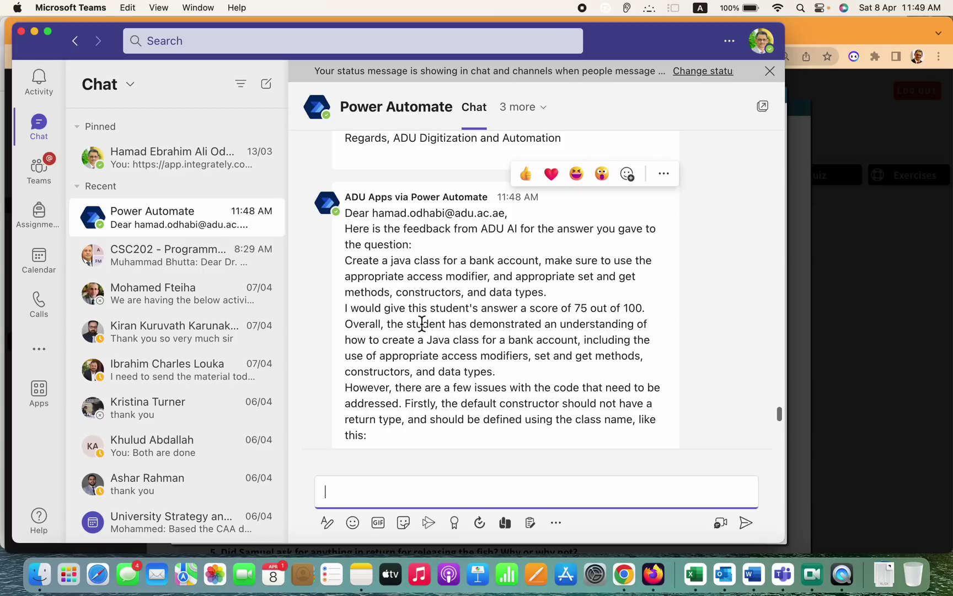
{"action": "scroll", "coordinate": [419, 315], "scroll_direction": "down", "scroll_amount": 2}
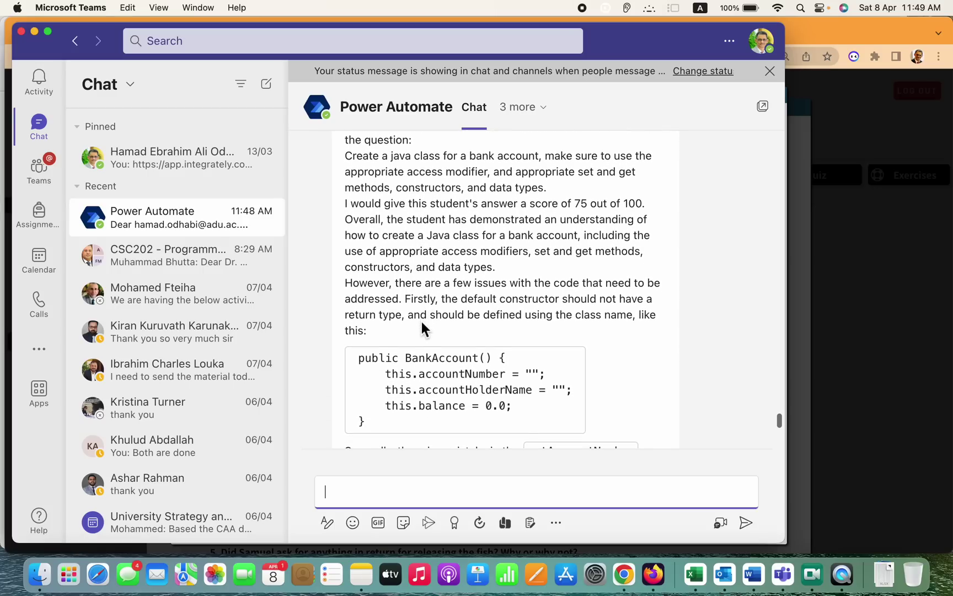
{"action": "scroll", "coordinate": [421, 328], "scroll_direction": "down", "scroll_amount": 5}
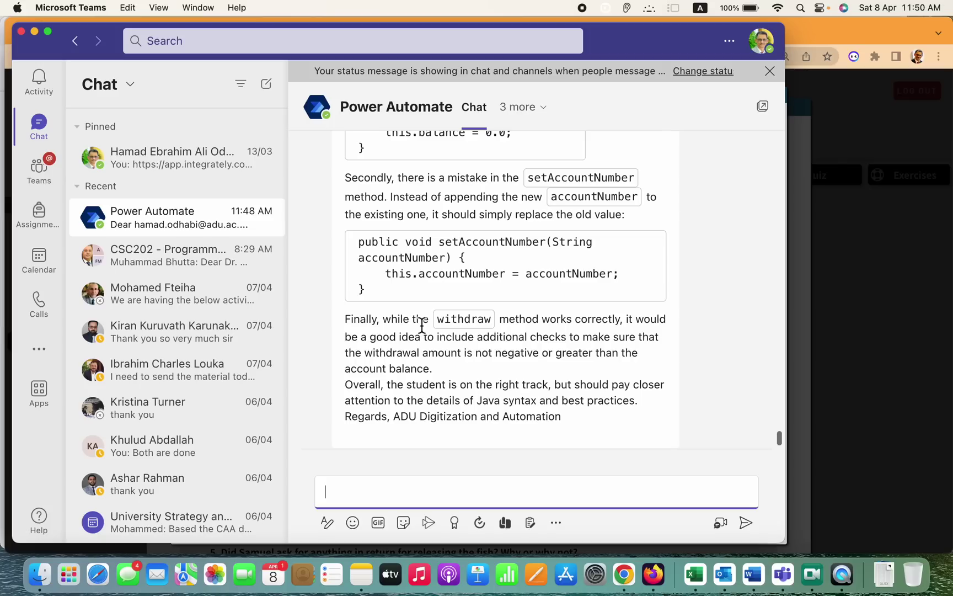
{"action": "left_click", "coordinate": [814, 30]}
{"action": "scroll", "coordinate": [583, 382], "scroll_direction": "down", "scroll_amount": 3}
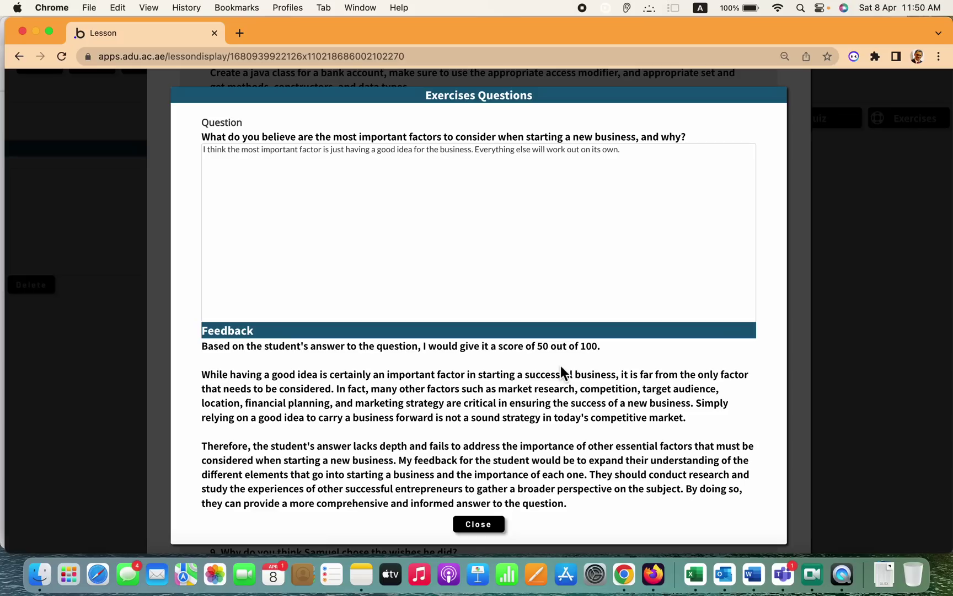
{"action": "scroll", "coordinate": [545, 388], "scroll_direction": "up", "scroll_amount": 1}
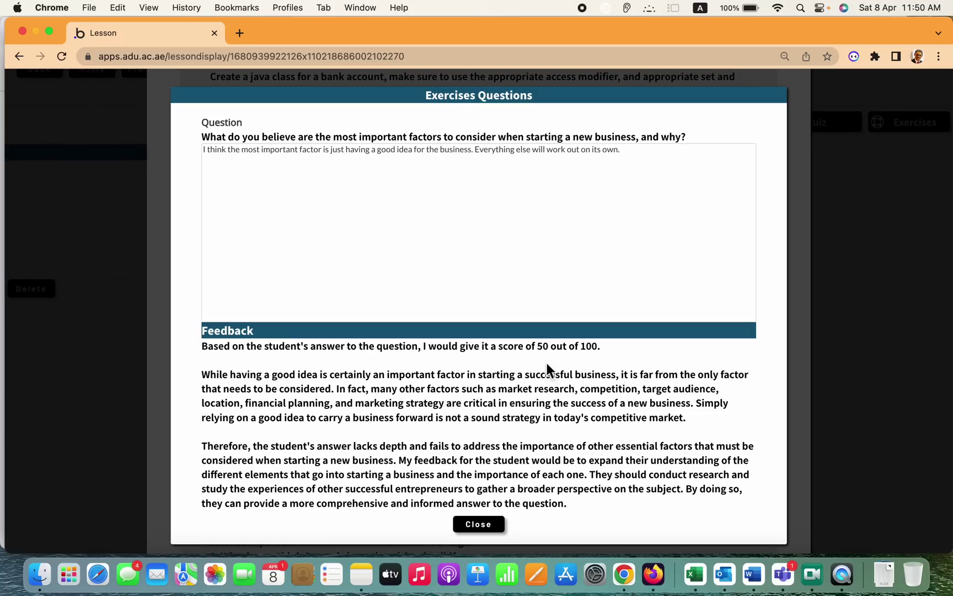
{"action": "scroll", "coordinate": [303, 396], "scroll_direction": "up", "scroll_amount": 1}
Close the new-business feedback and open the Samuel story exercise's empty 'Type here...' answer box.
{"action": "left_click", "coordinate": [477, 524]}
{"action": "scroll", "coordinate": [460, 397], "scroll_direction": "up", "scroll_amount": 2}
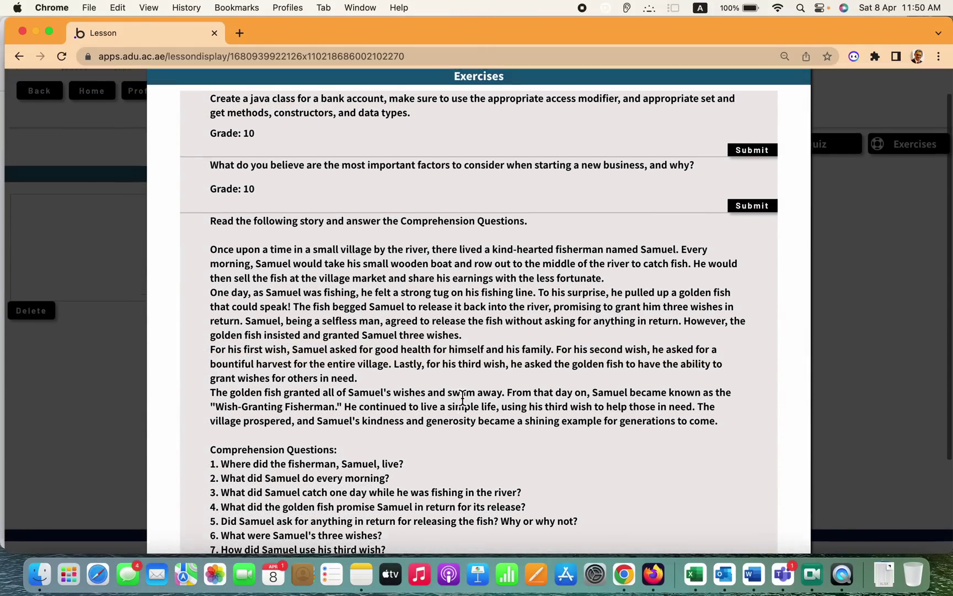
{"action": "scroll", "coordinate": [458, 390], "scroll_direction": "down", "scroll_amount": 5}
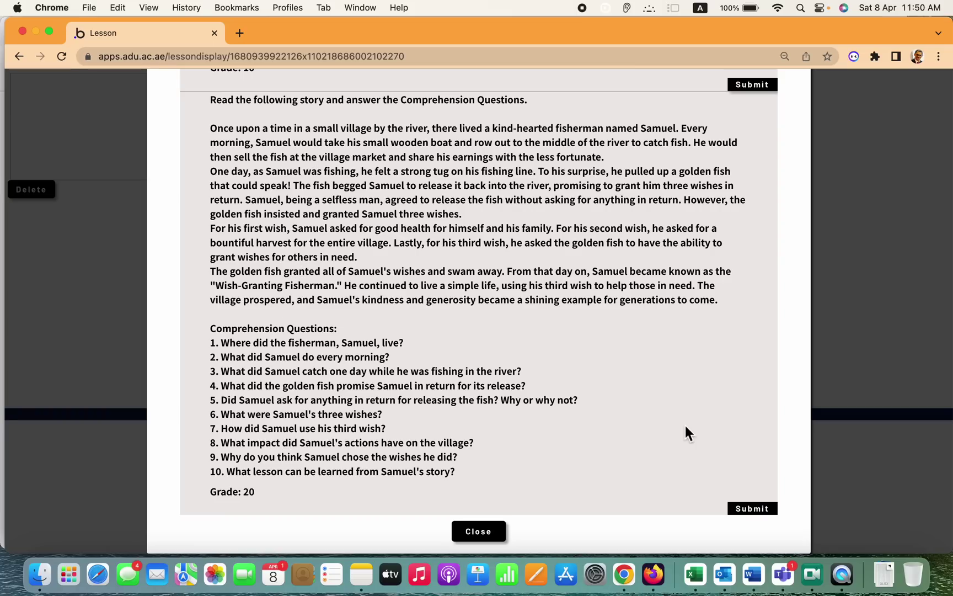
{"action": "left_click", "coordinate": [751, 511]}
{"action": "scroll", "coordinate": [613, 388], "scroll_direction": "down", "scroll_amount": 5}
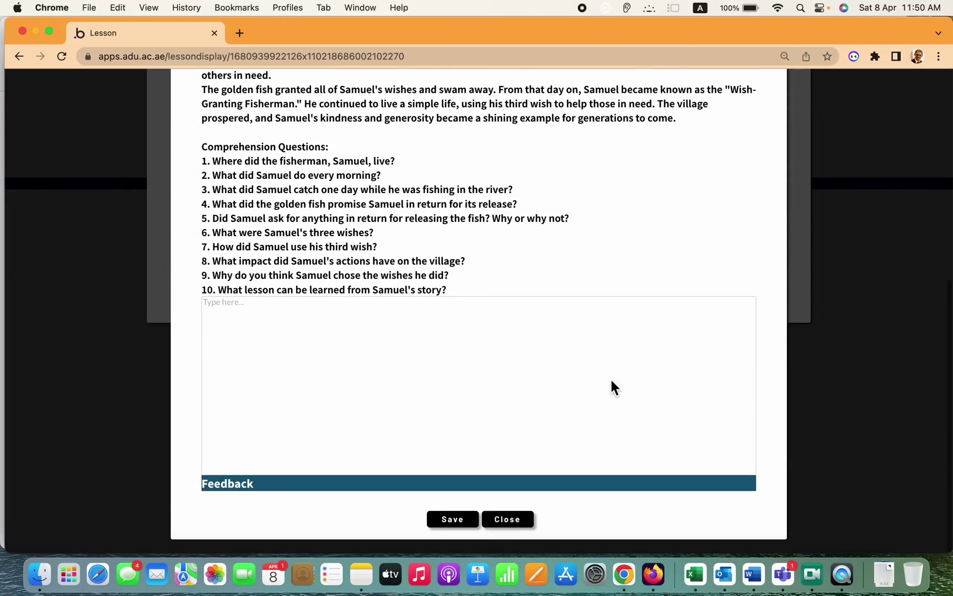
Select the ten numbered Samuel story answers in the prepared note's Answer section.
{"action": "left_click", "coordinate": [363, 584]}
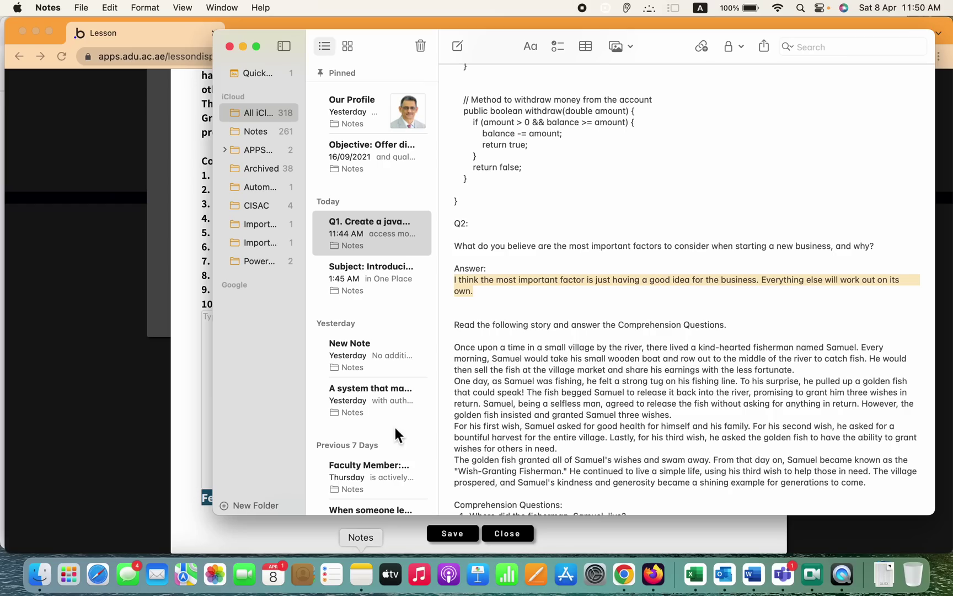
{"action": "scroll", "coordinate": [475, 421], "scroll_direction": "down", "scroll_amount": 4}
{"action": "scroll", "coordinate": [474, 422], "scroll_direction": "down", "scroll_amount": 5}
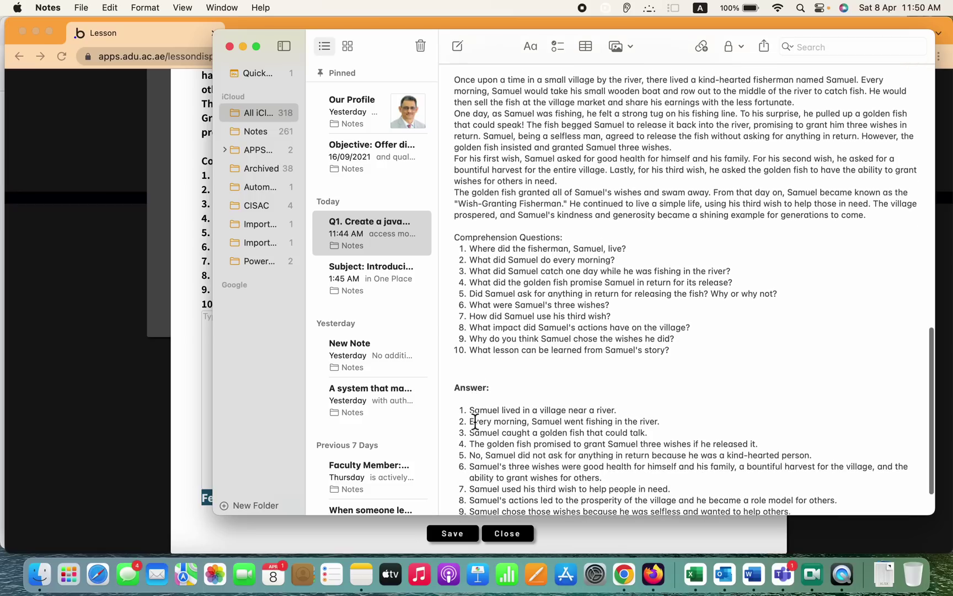
{"action": "left_click_drag", "start_coordinate": [462, 357], "coordinate": [752, 466]}
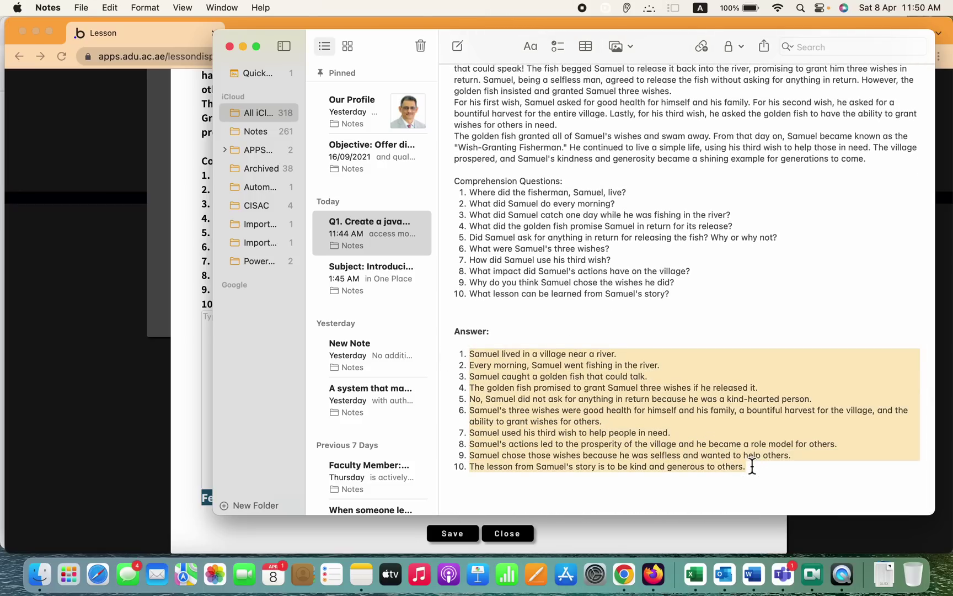
Paste the ten Samuel story answers into the story exercise, save, and submit for AI grading.
{"action": "left_click", "coordinate": [188, 372]}
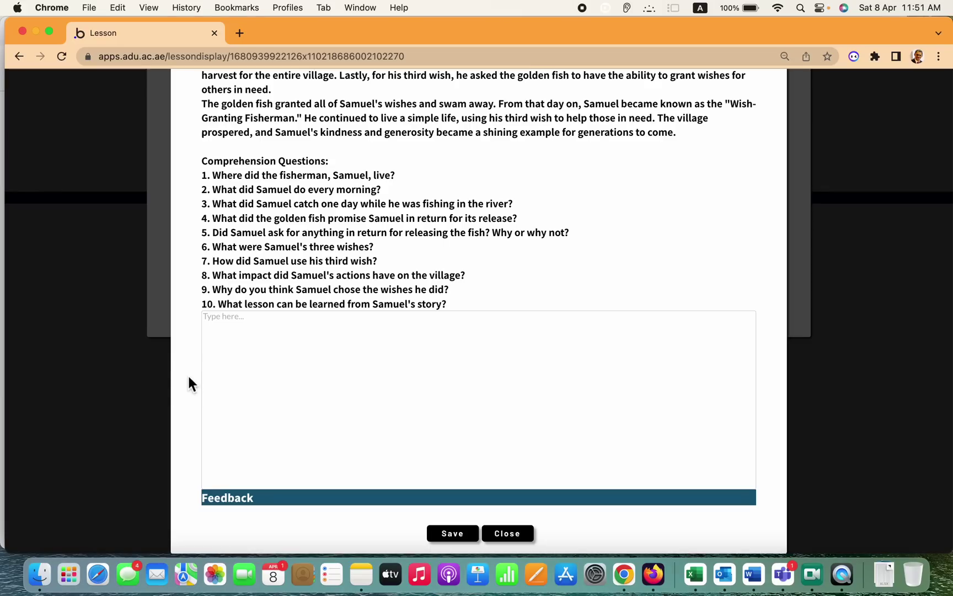
{"action": "left_click", "coordinate": [244, 352]}
{"action": "type", "text": "1. Samuel lived in a village near a river. 2. Every morning, Samuel went fishing in the river. 3. Samuel caught a golden fish that could talk. 4. The golden fish promised to grant Samuel three wishes if he released it. 5. No, Samuel did not ask for anything in return because he was a kind-hearted person. 6. Samuel's three wishes were good health for himself and his family, a bountiful harvest for the village, and the ability to grant wishes for others. 7. Samuel used his third wish to help people in need. 8. Samuel's actions led to the prosperity of the village and he became a role model for others. 9. Samuel chose those wishes because he was selfless and wanted to help others. 10. The lesson from Samuel's story is to be kind and generous to others."}
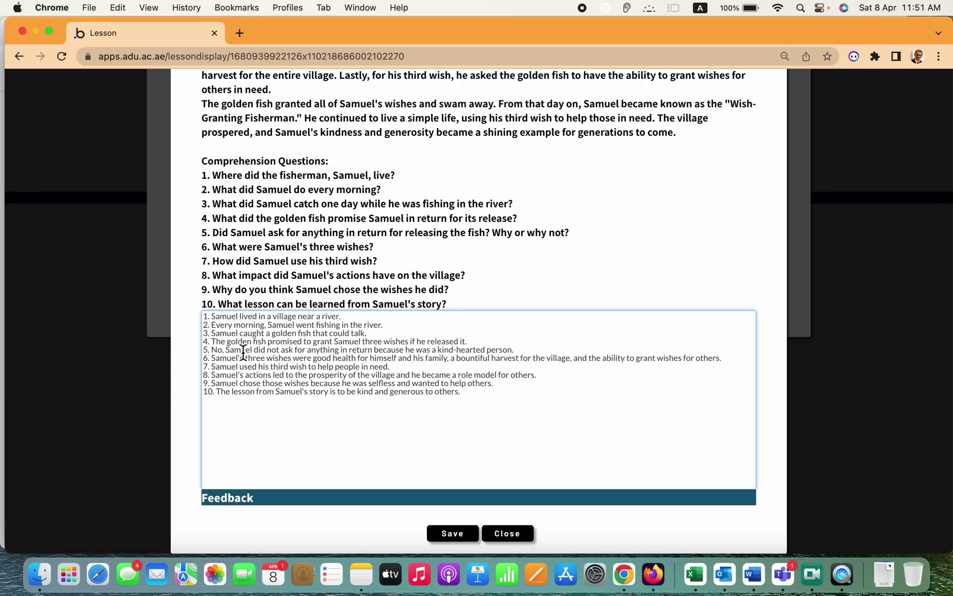
{"action": "left_click", "coordinate": [450, 534]}
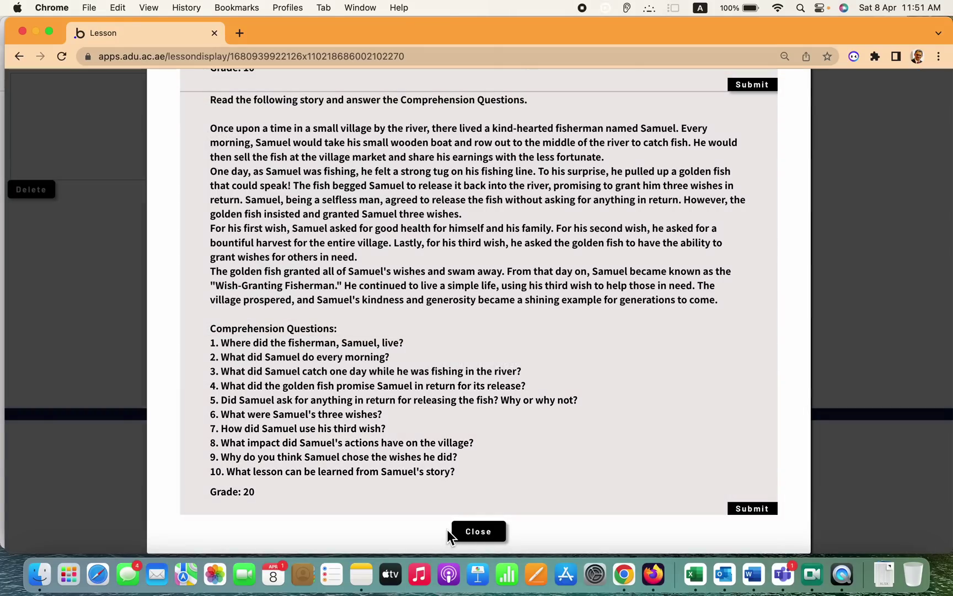
{"action": "left_click", "coordinate": [761, 515]}
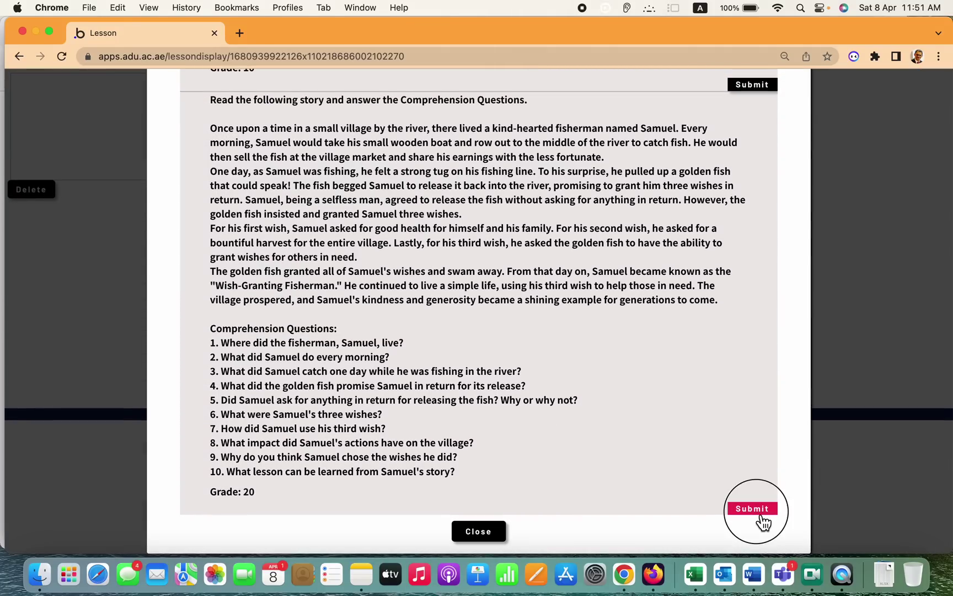
{"action": "scroll", "coordinate": [521, 344], "scroll_direction": "down", "scroll_amount": 6}
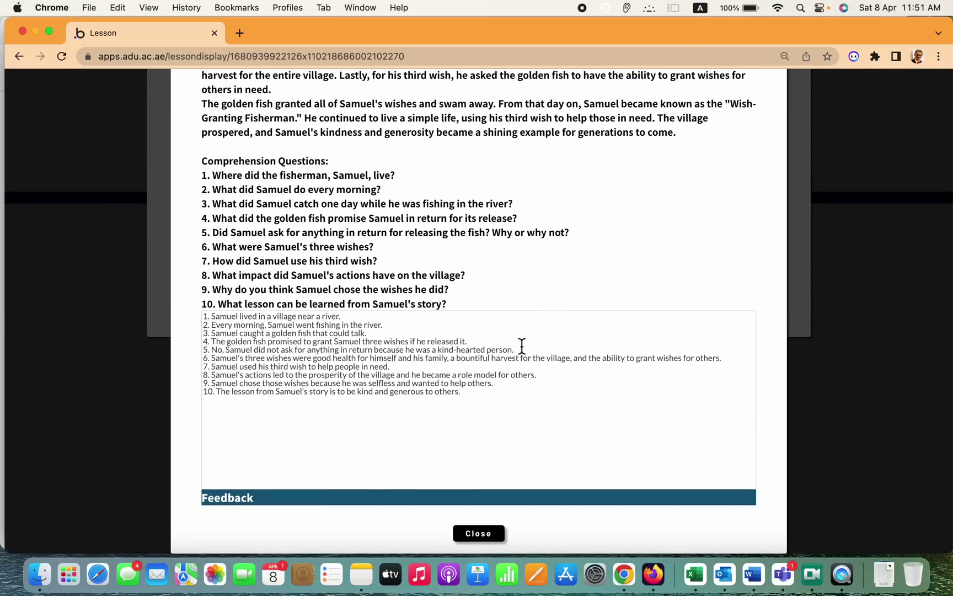
Read through the submitted Samuel story answers and their 90/100 feedback.
{"action": "scroll", "coordinate": [521, 345], "scroll_direction": "down", "scroll_amount": 2}
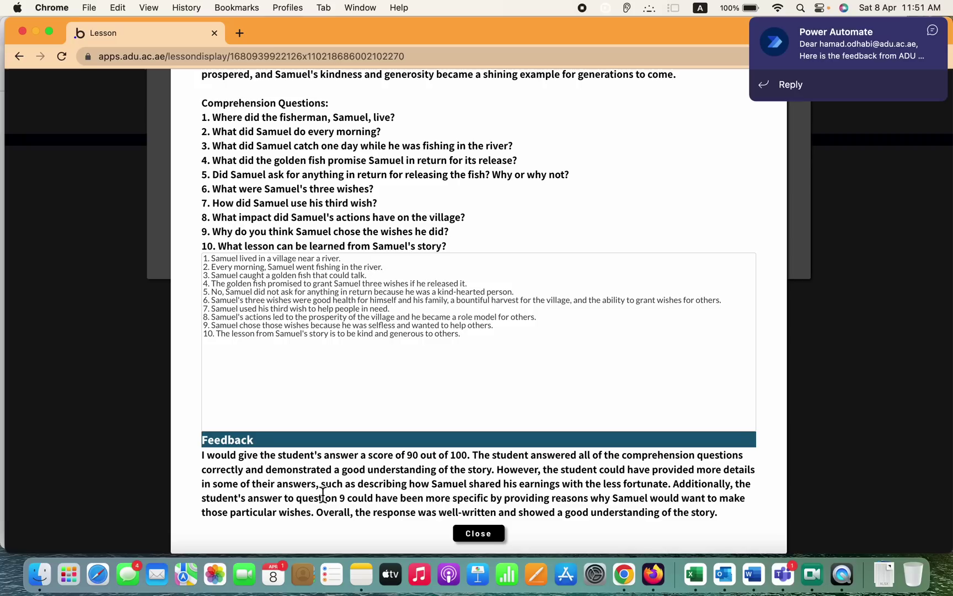
{"action": "scroll", "coordinate": [325, 496], "scroll_direction": "up", "scroll_amount": 5}
{"action": "scroll", "coordinate": [325, 496], "scroll_direction": "up", "scroll_amount": 2}
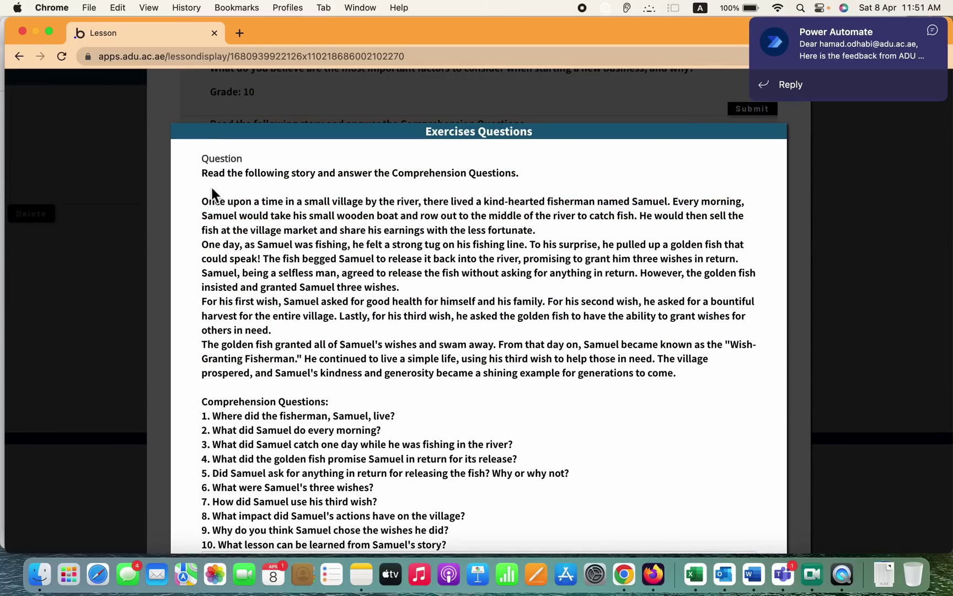
{"action": "left_click_drag", "start_coordinate": [202, 172], "coordinate": [534, 185]}
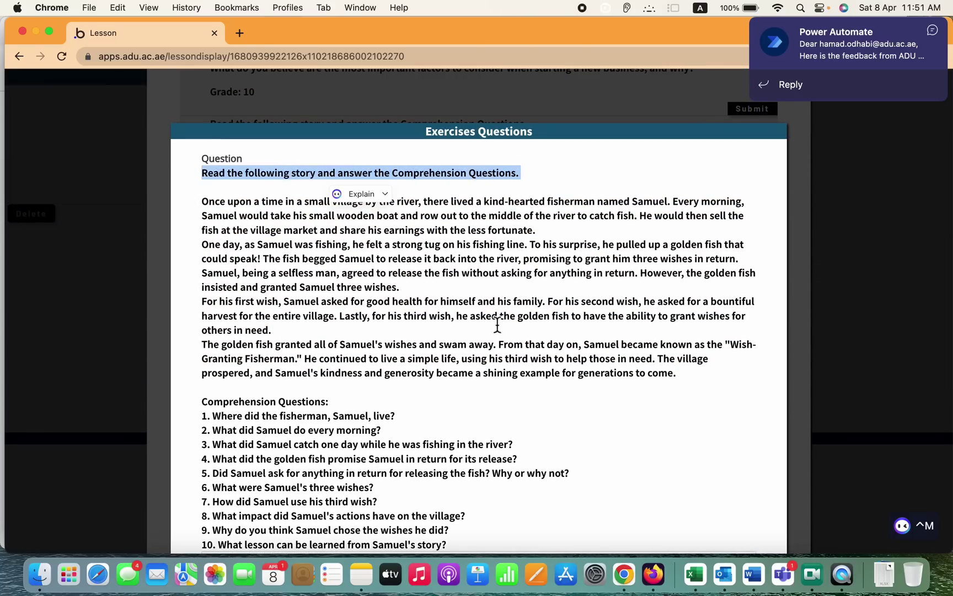
{"action": "scroll", "coordinate": [496, 332], "scroll_direction": "down", "scroll_amount": 5}
{"action": "scroll", "coordinate": [483, 417], "scroll_direction": "up", "scroll_amount": 7}
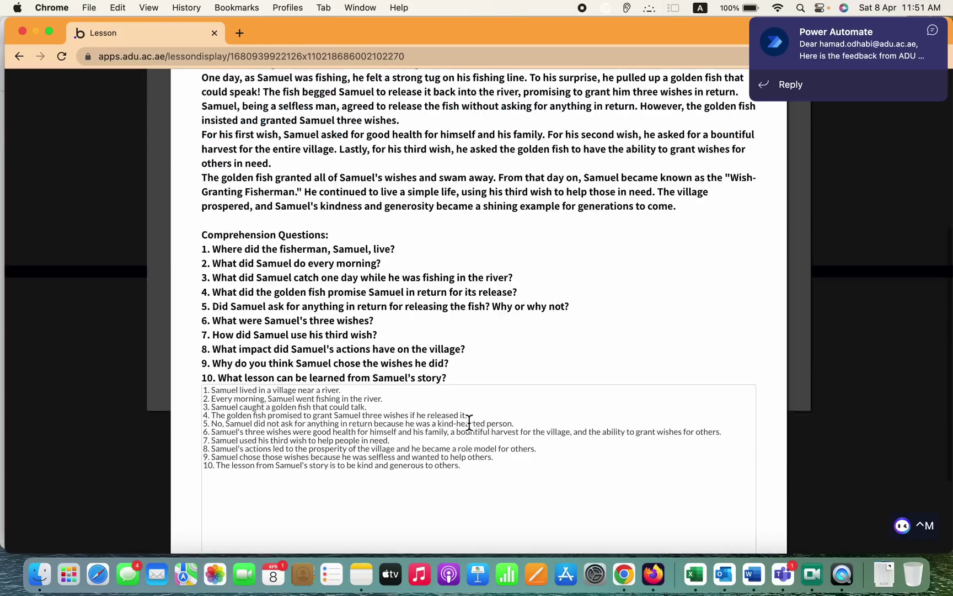
{"action": "scroll", "coordinate": [477, 326], "scroll_direction": "down", "scroll_amount": 7}
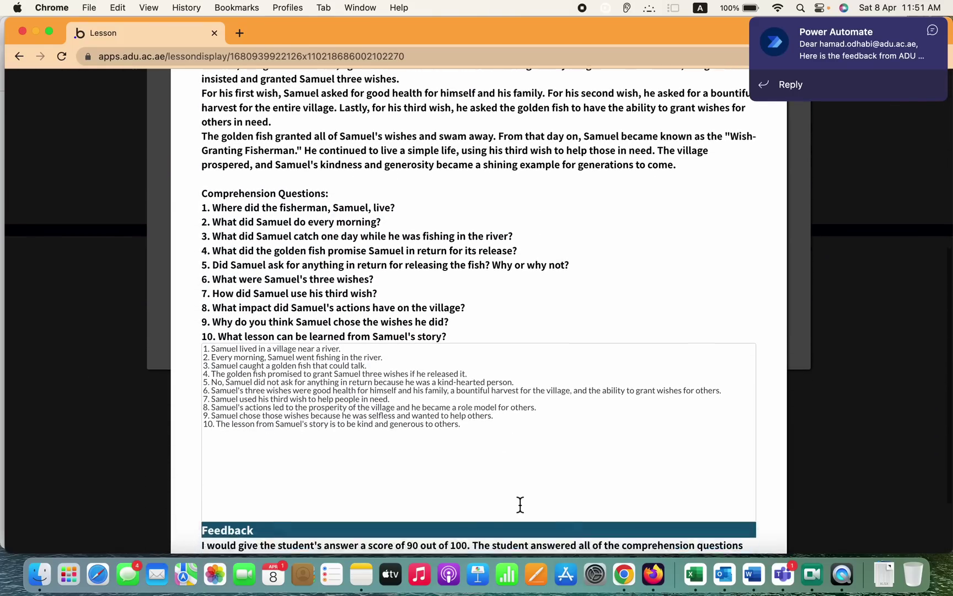
Close the story feedback, read the Java bank account exercise's 75/100 feedback, then close both dialogs.
{"action": "left_click", "coordinate": [492, 540]}
{"action": "scroll", "coordinate": [479, 361], "scroll_direction": "up", "scroll_amount": 3}
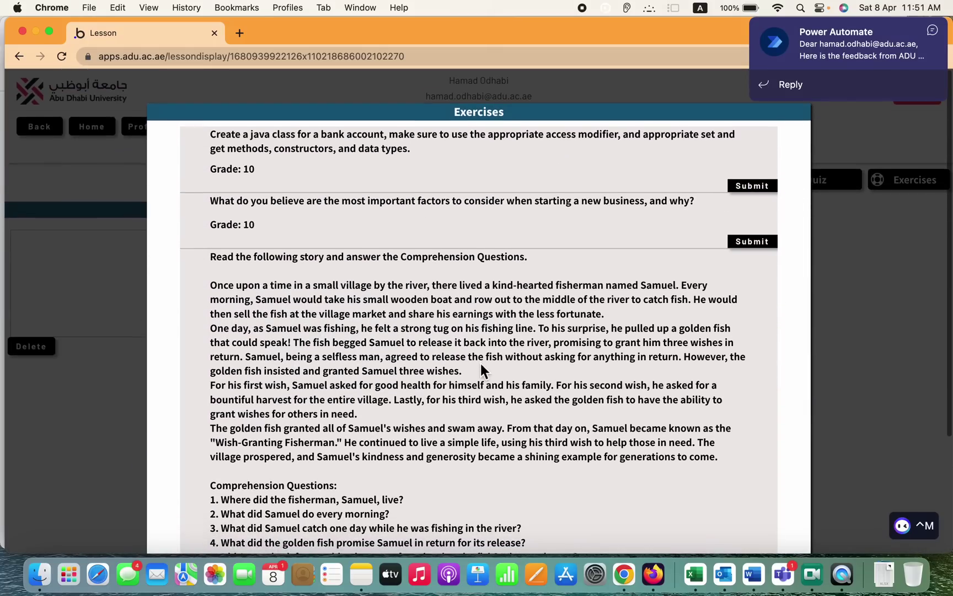
{"action": "left_click", "coordinate": [750, 181]}
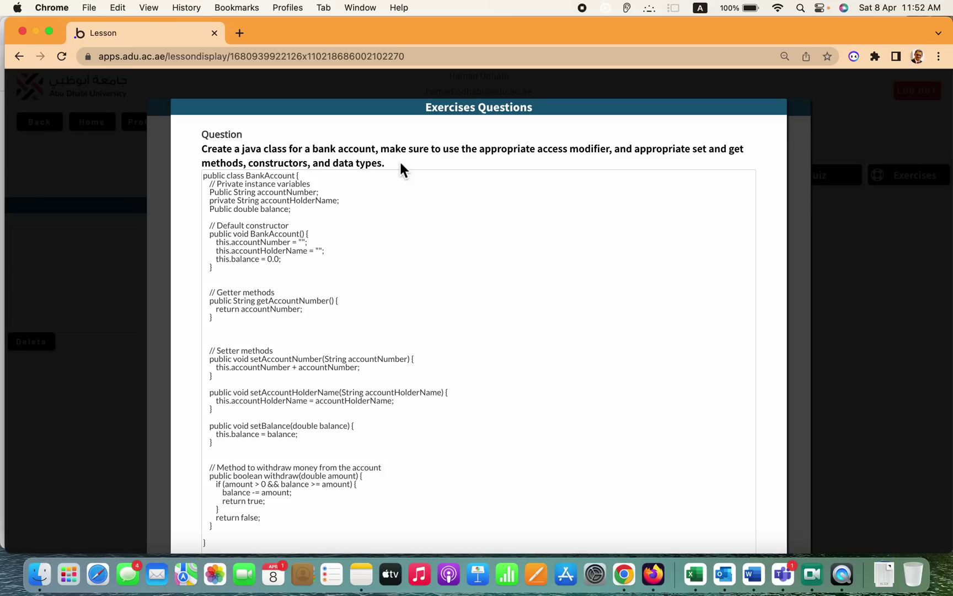
{"action": "scroll", "coordinate": [401, 169], "scroll_direction": "down", "scroll_amount": 10}
{"action": "scroll", "coordinate": [402, 169], "scroll_direction": "up", "scroll_amount": 5}
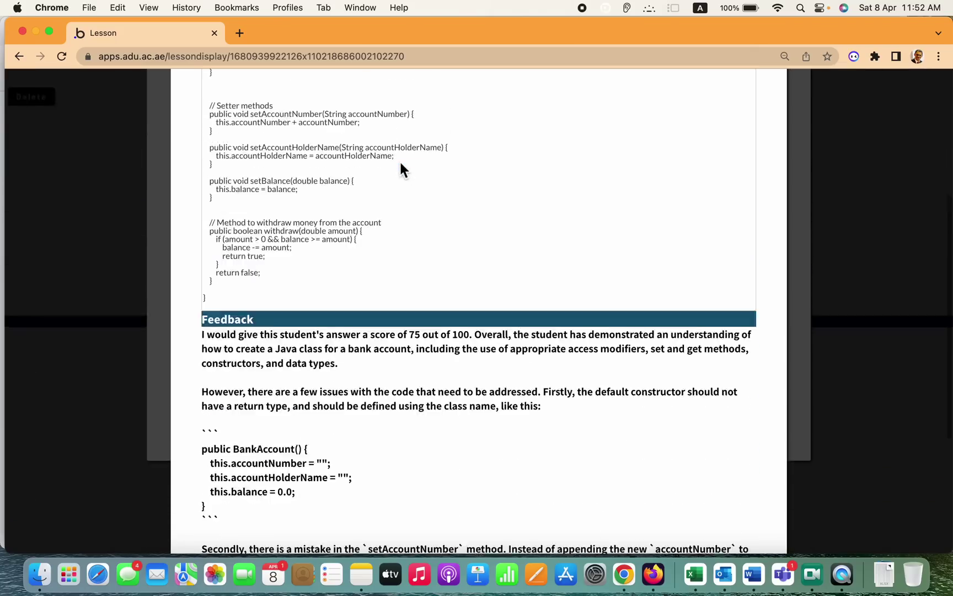
{"action": "scroll", "coordinate": [400, 160], "scroll_direction": "up", "scroll_amount": 8}
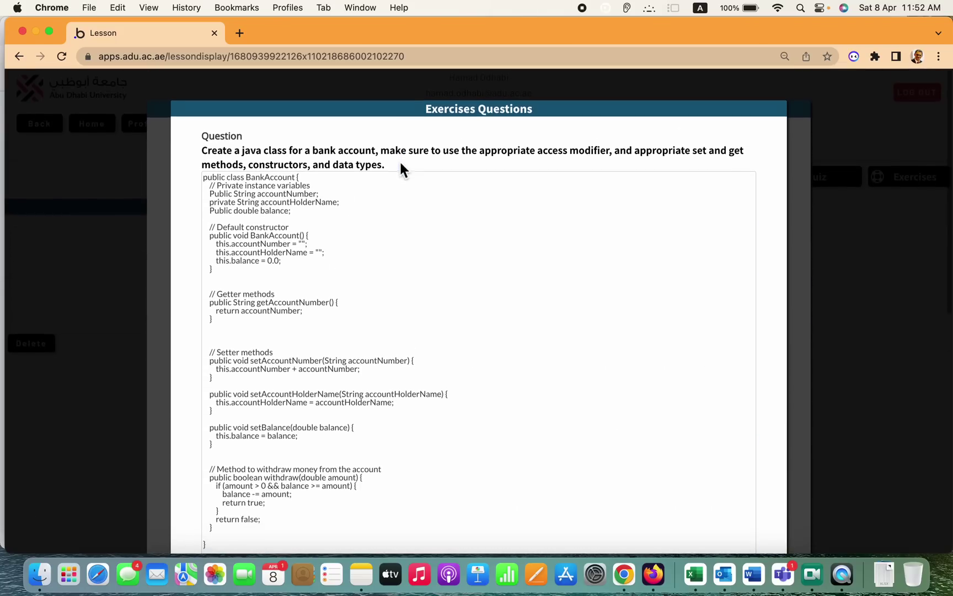
{"action": "left_click", "coordinate": [847, 248]}
{"action": "left_click", "coordinate": [847, 247]}
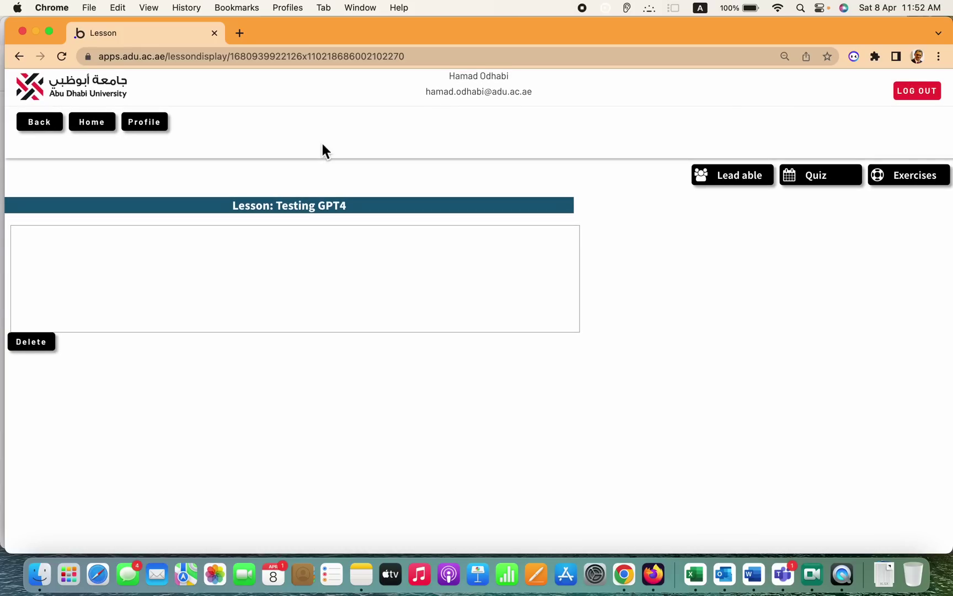
Go back to the CSC202 Lessons page and scroll to the Testing GPT4 lesson card.
{"action": "scroll", "coordinate": [322, 144], "scroll_direction": "down", "scroll_amount": 3}
{"action": "scroll", "coordinate": [323, 145], "scroll_direction": "up", "scroll_amount": 3}
{"action": "left_click", "coordinate": [47, 124]}
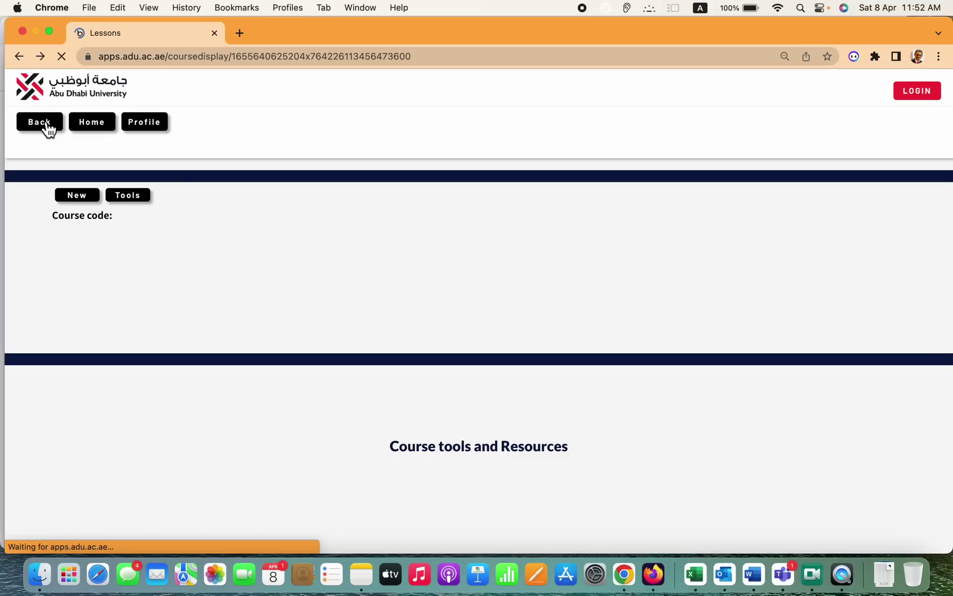
{"action": "scroll", "coordinate": [462, 288], "scroll_direction": "down", "scroll_amount": 1}
{"action": "scroll", "coordinate": [461, 286], "scroll_direction": "down", "scroll_amount": 10}
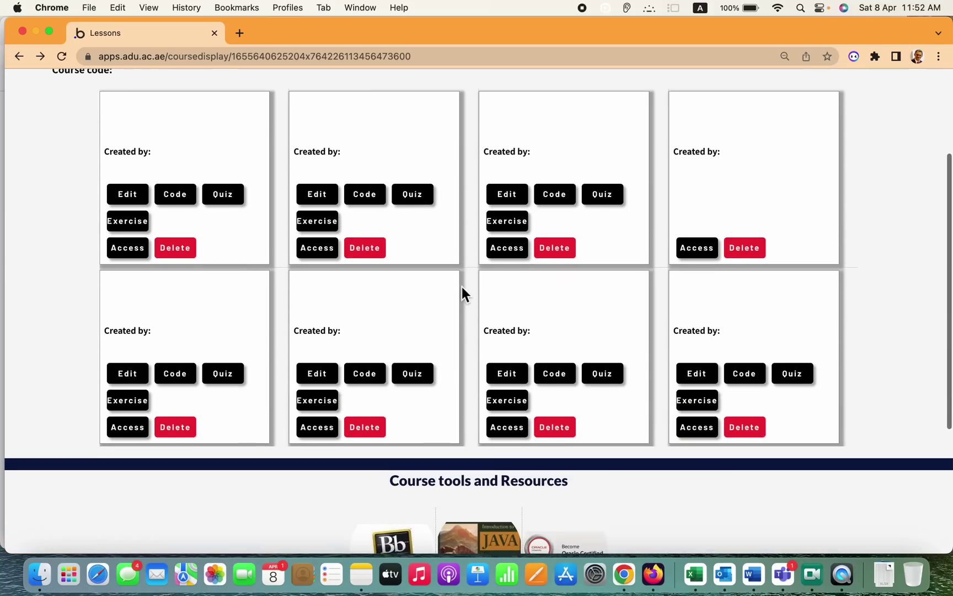
{"action": "scroll", "coordinate": [462, 286], "scroll_direction": "up", "scroll_amount": 3}
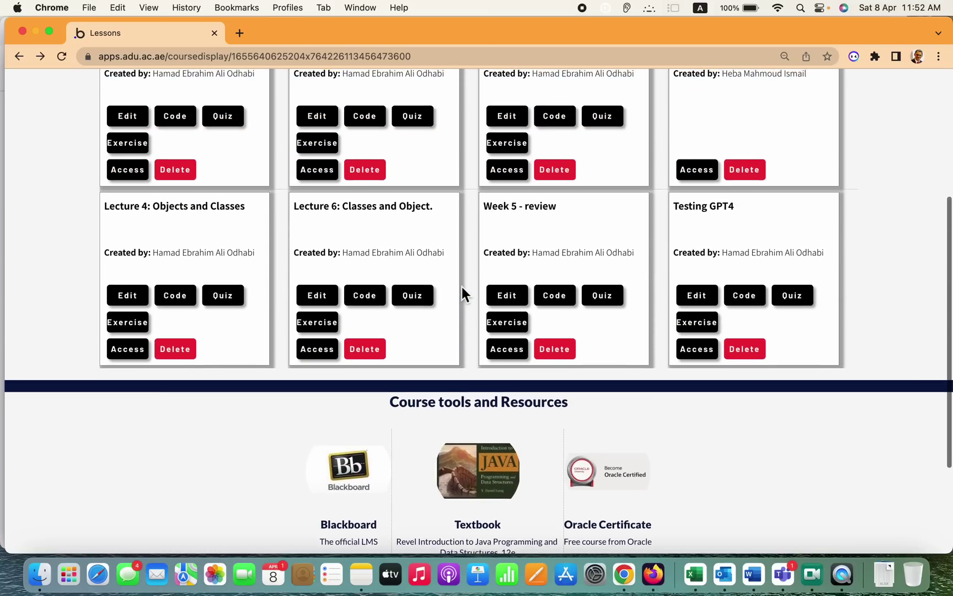